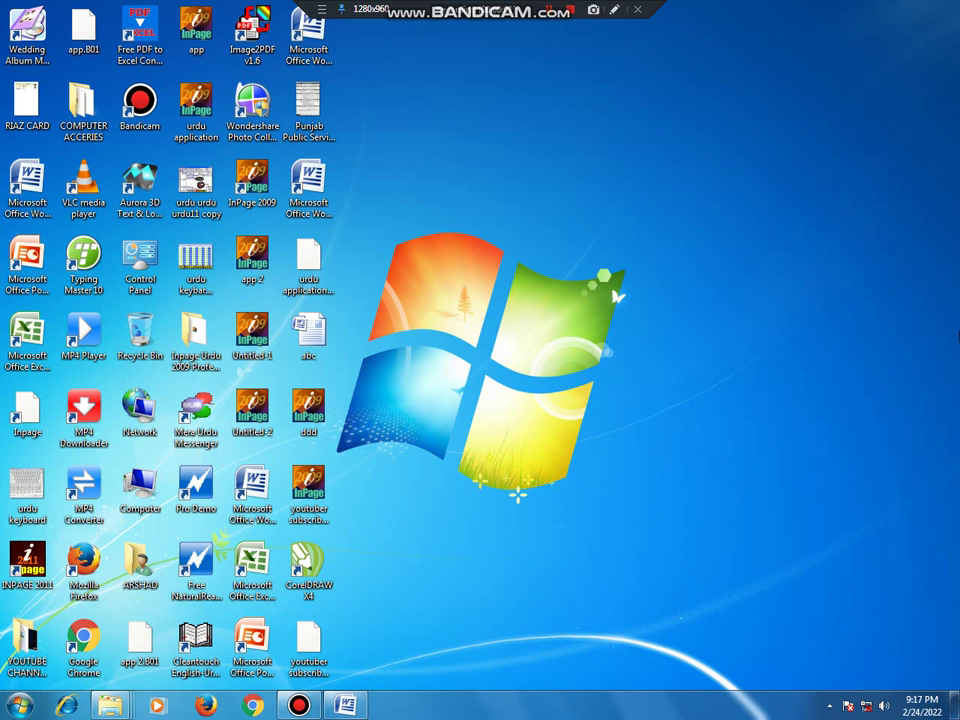
- Mute the computer's sound using the system-tray volume control, then dismiss the popup
{"action": "left_click", "coordinate": [884, 706]}
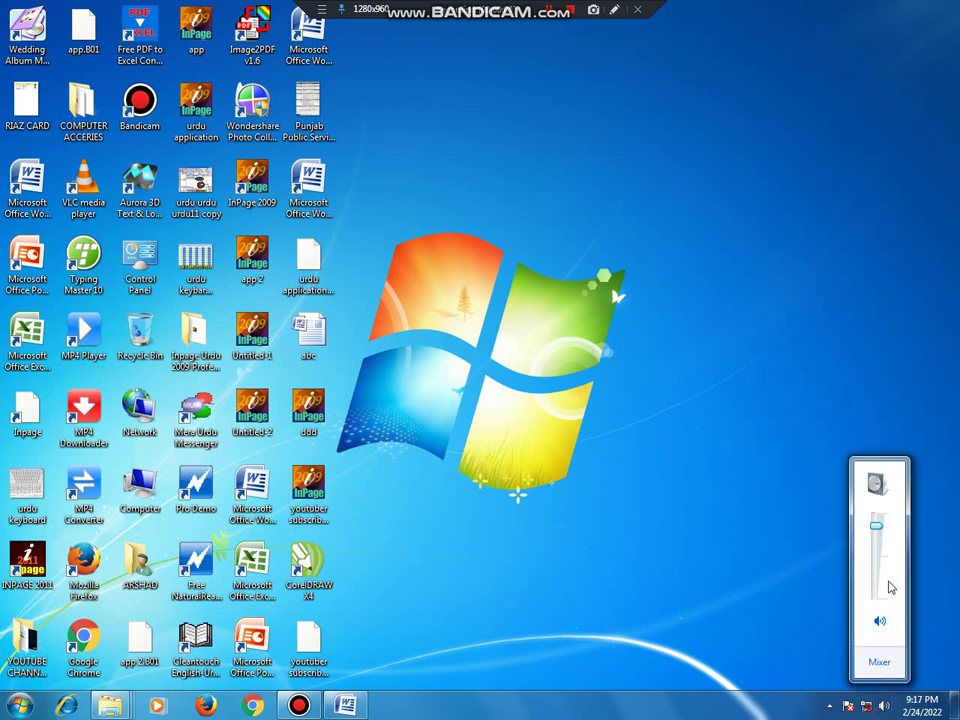
{"action": "scroll", "coordinate": [884, 530], "scroll_direction": "up", "scroll_amount": 5}
{"action": "left_click", "coordinate": [880, 621]}
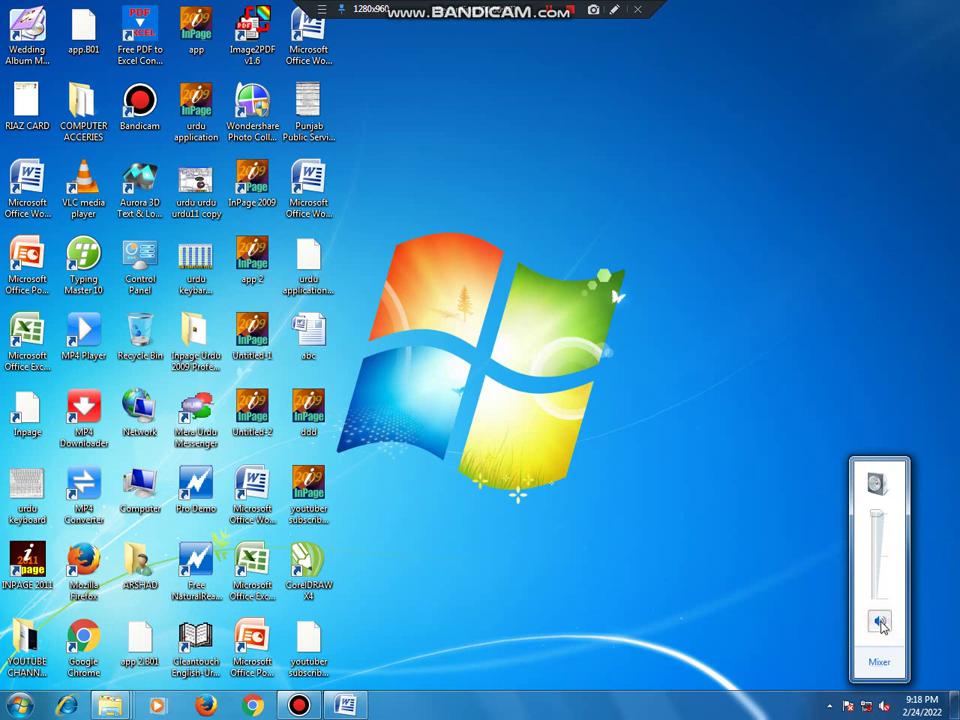
{"action": "left_click", "coordinate": [596, 576]}
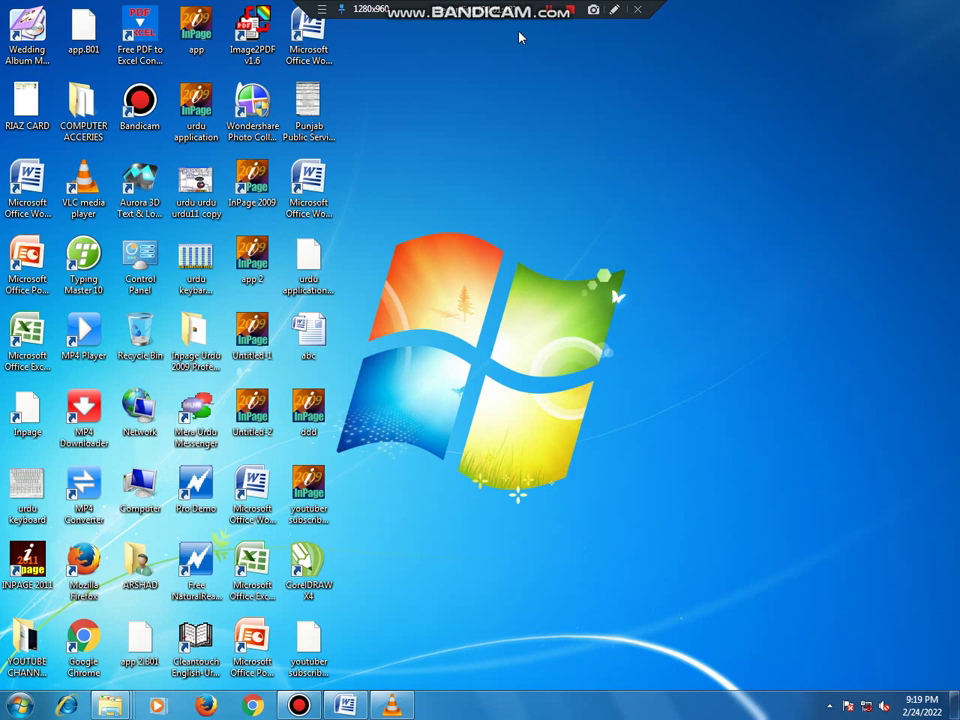
- Launch Word 2007 from the desktop shortcut and maximize its window
{"action": "left_click", "coordinate": [316, 42]}
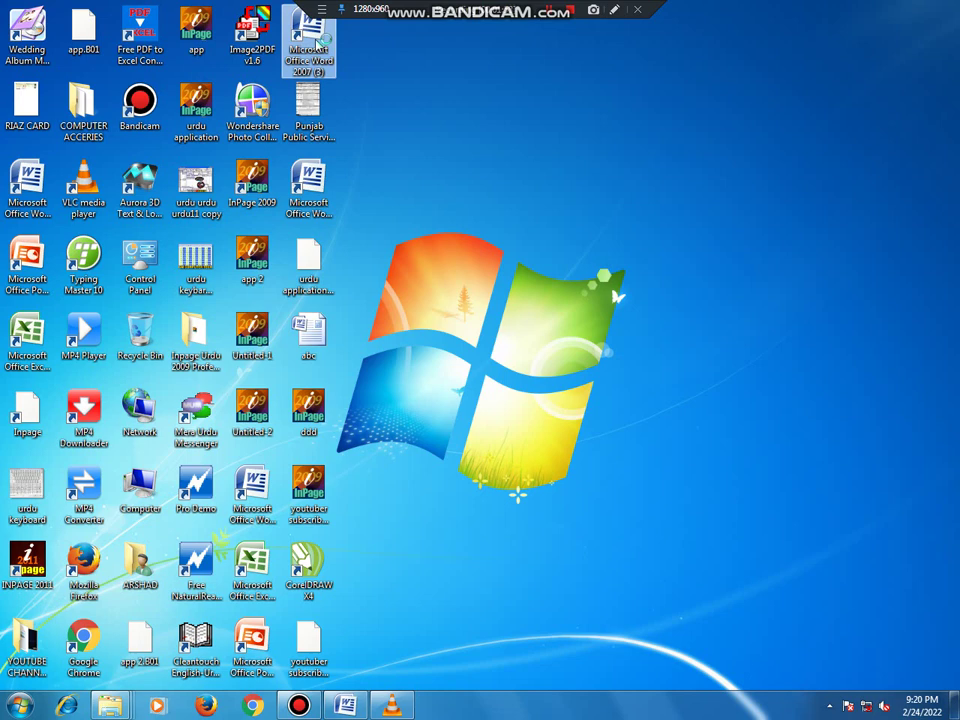
{"action": "double_click", "coordinate": [320, 44]}
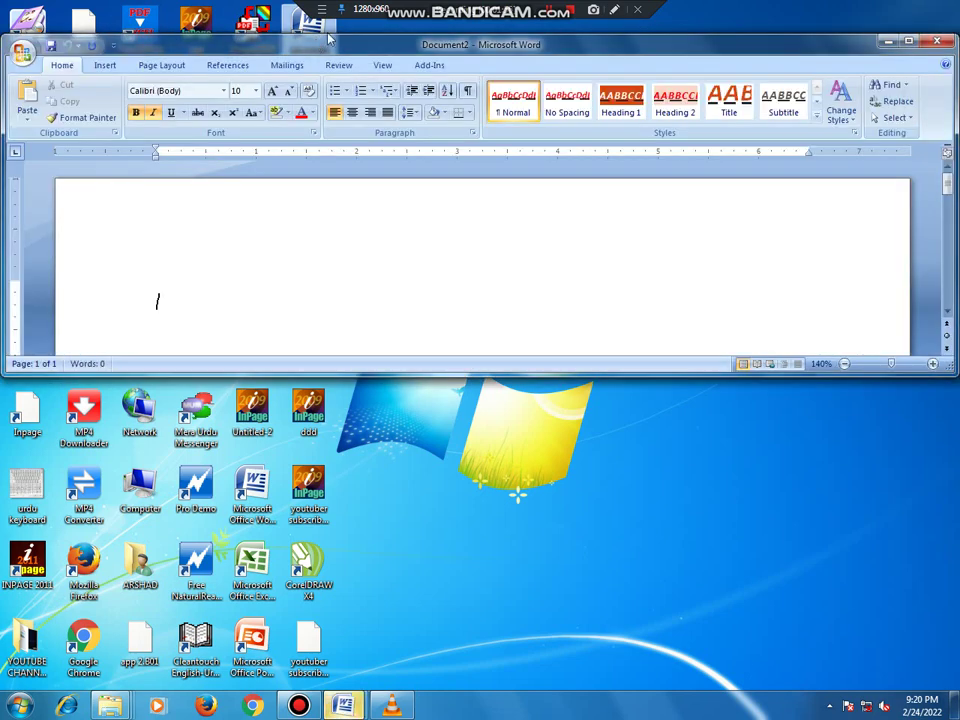
{"action": "left_click", "coordinate": [910, 43]}
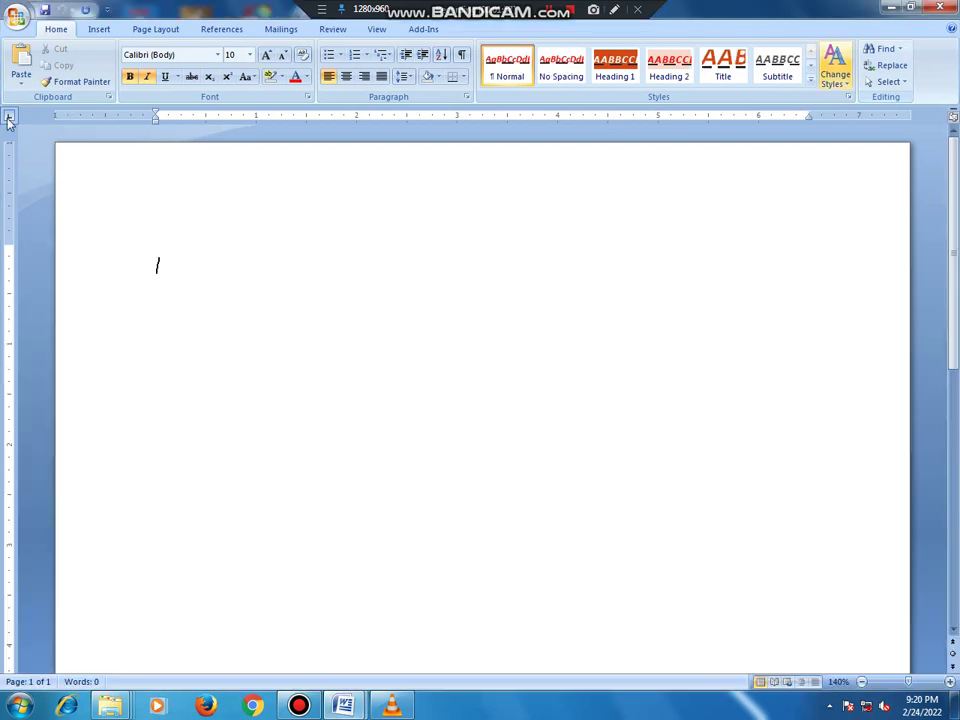
- Open the recent document 'MS WORD 2007 SHORT CUTS' and maximize it
{"action": "left_click", "coordinate": [15, 16]}
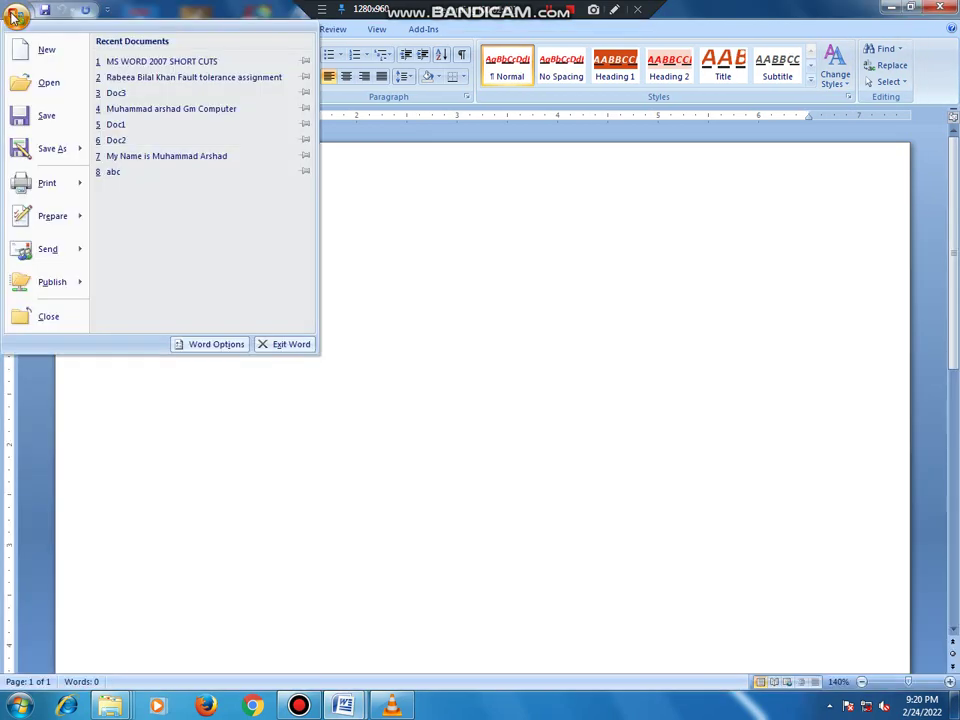
{"action": "left_click", "coordinate": [160, 62]}
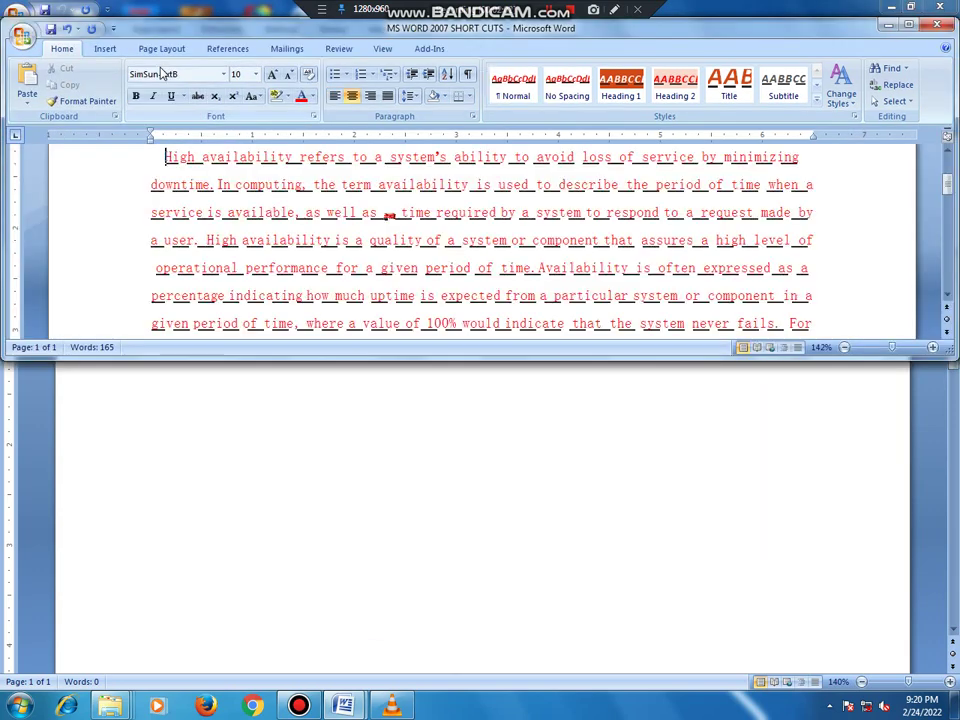
{"action": "left_click", "coordinate": [910, 24]}
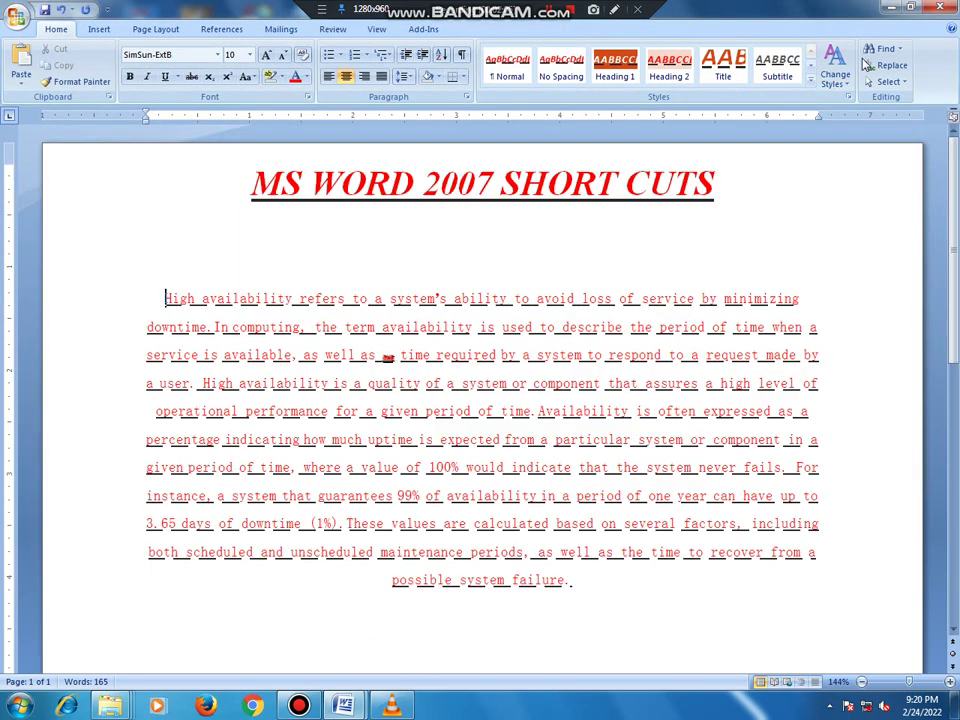
- Add a 'Ctrl+Shift+J' heading line below the document title
{"action": "left_click", "coordinate": [547, 252]}
{"action": "left_click", "coordinate": [746, 189]}
{"action": "key", "text": "Return"}
{"action": "key", "text": "Return"}
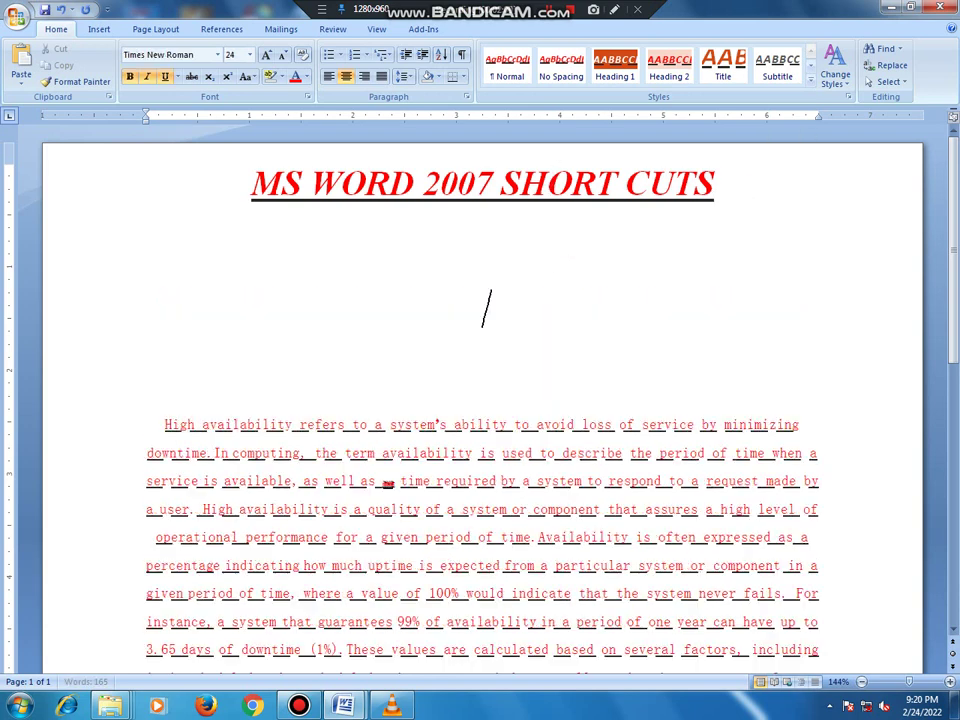
{"action": "type", "text": "cTRL"}
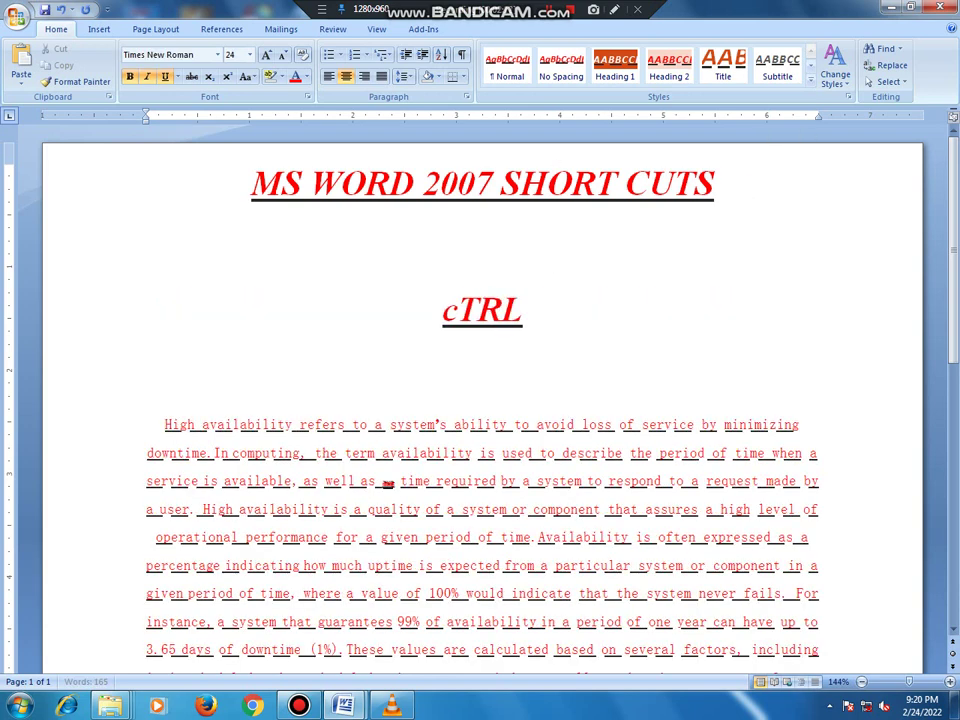
{"action": "key", "text": "BackSpace"}
{"action": "key", "text": "BackSpace"}
{"action": "key", "text": "BackSpace"}
{"action": "key", "text": "BackSpace"}
{"action": "type", "text": "Ctrl"}
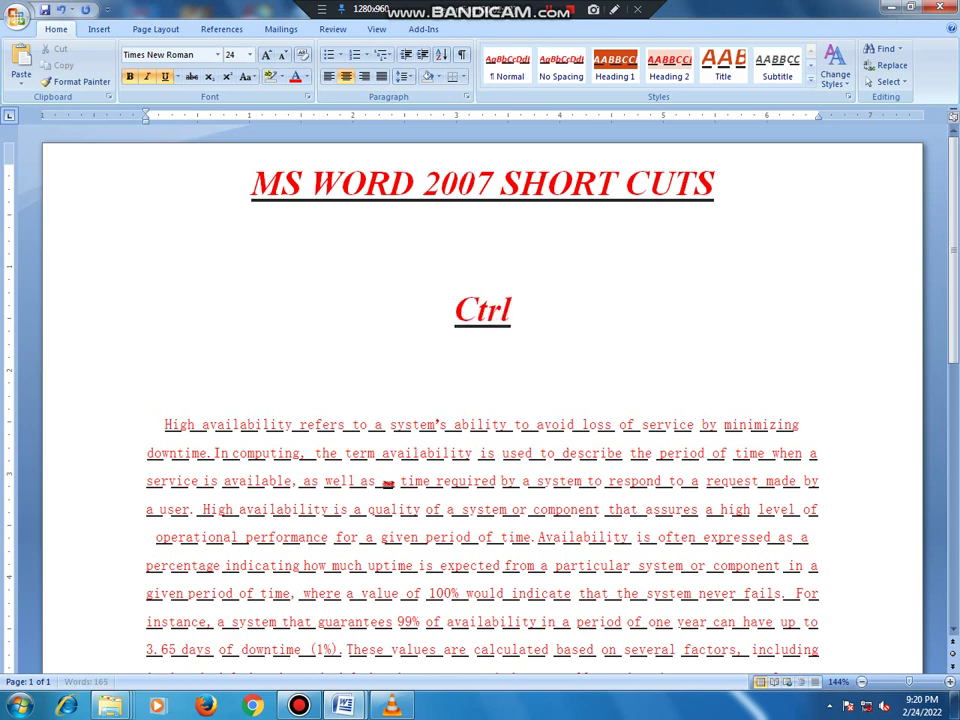
{"action": "type", "text": "+Shif"}
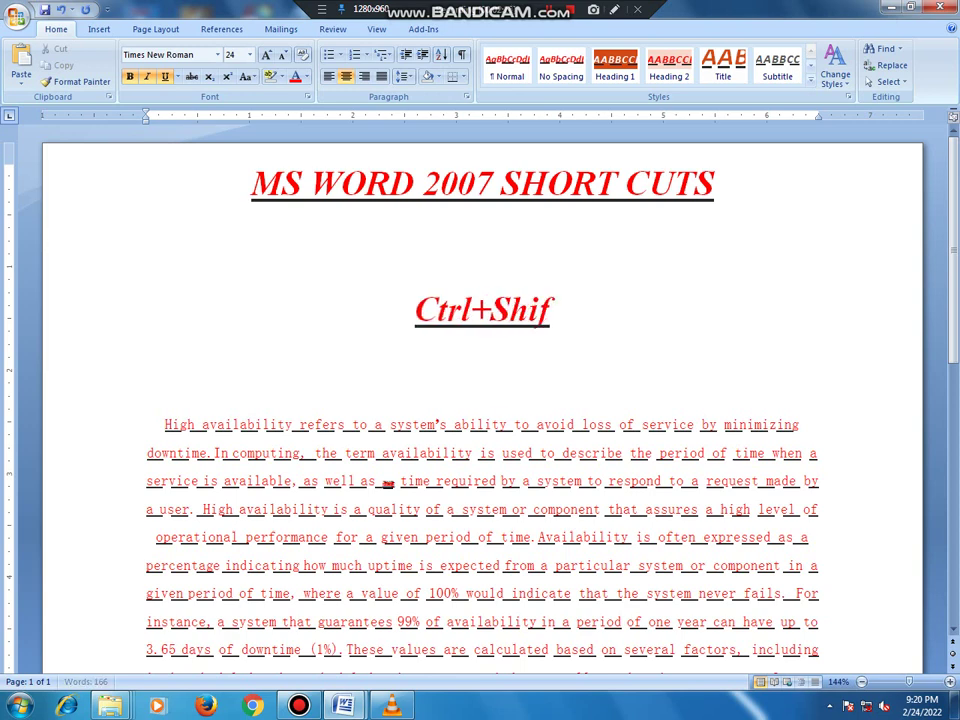
{"action": "type", "text": "t+"}
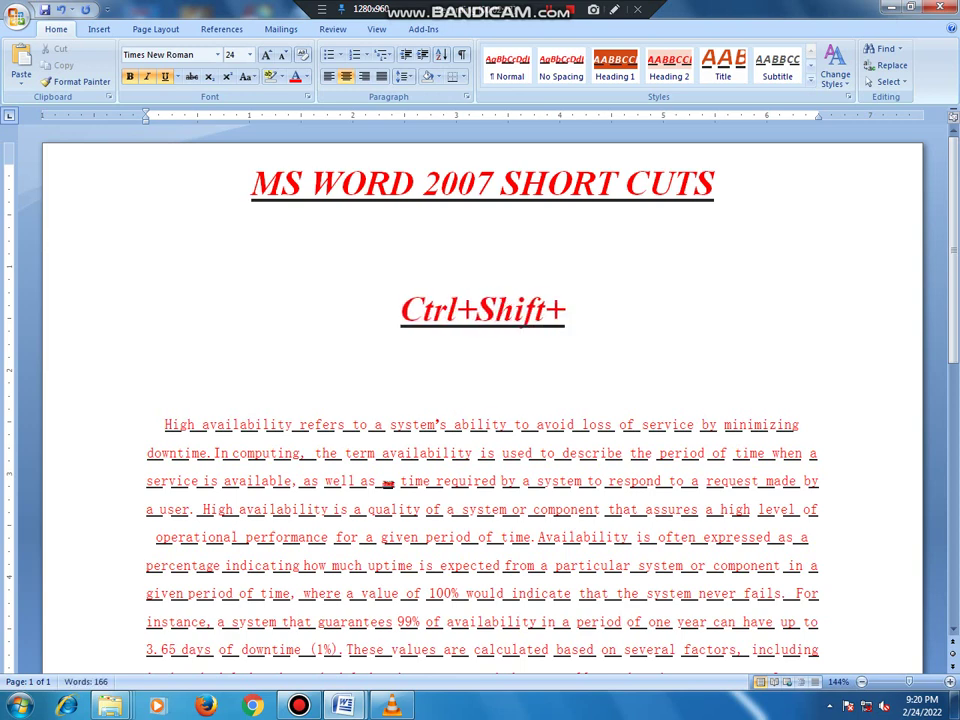
{"action": "type", "text": "J"}
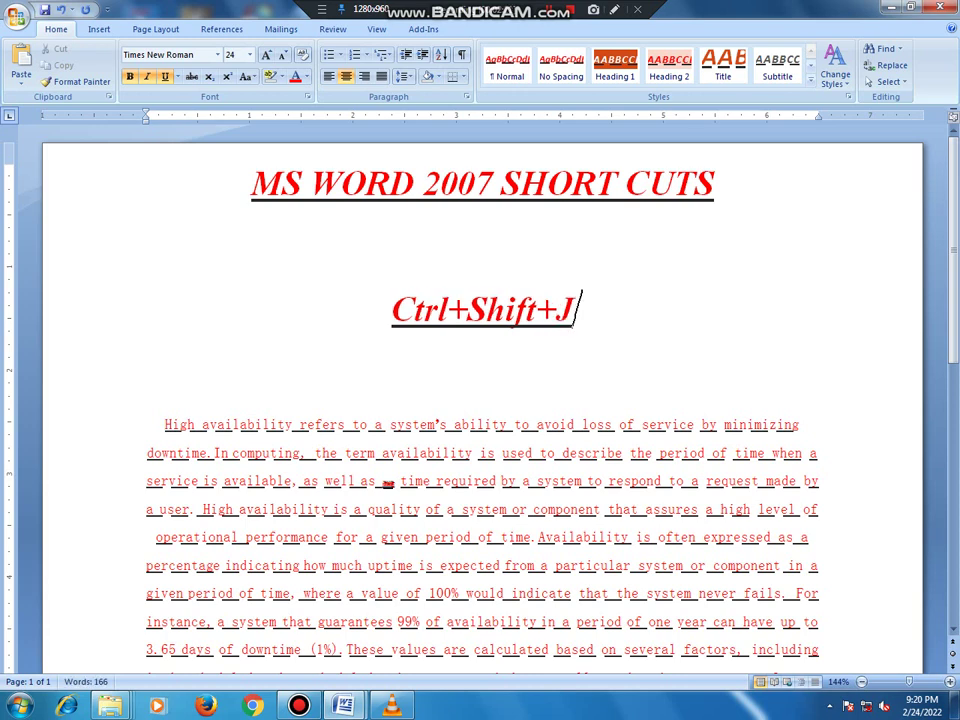
{"action": "key", "text": "Return"}
{"action": "key", "text": "Return"}
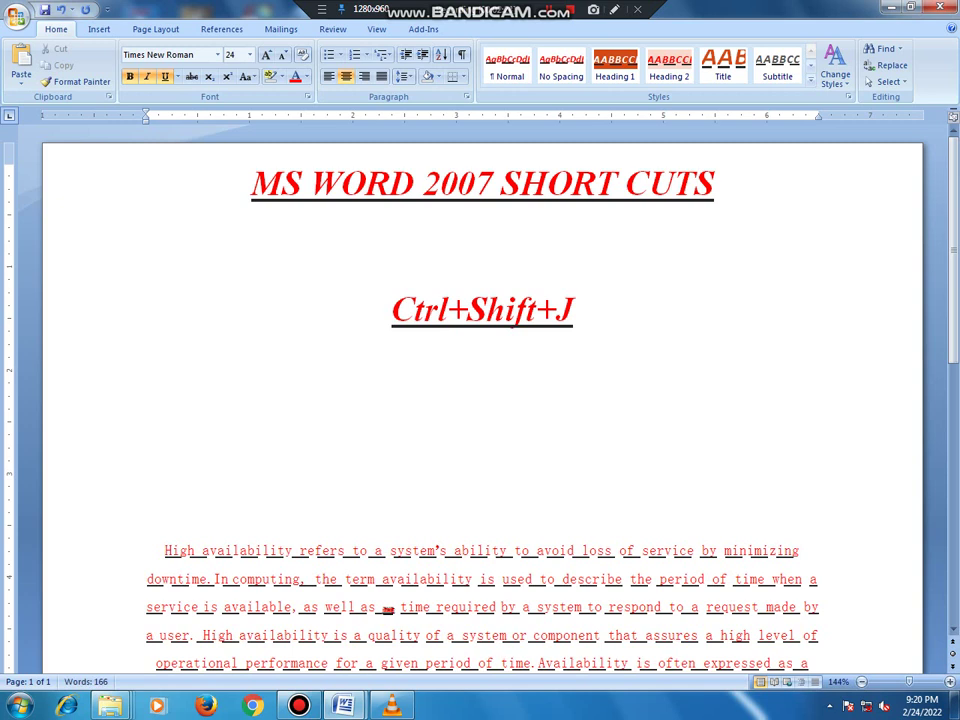
- Type 'Format Full JustifY' on the next line, changing the final letter to Y
{"action": "type", "text": "Format"}
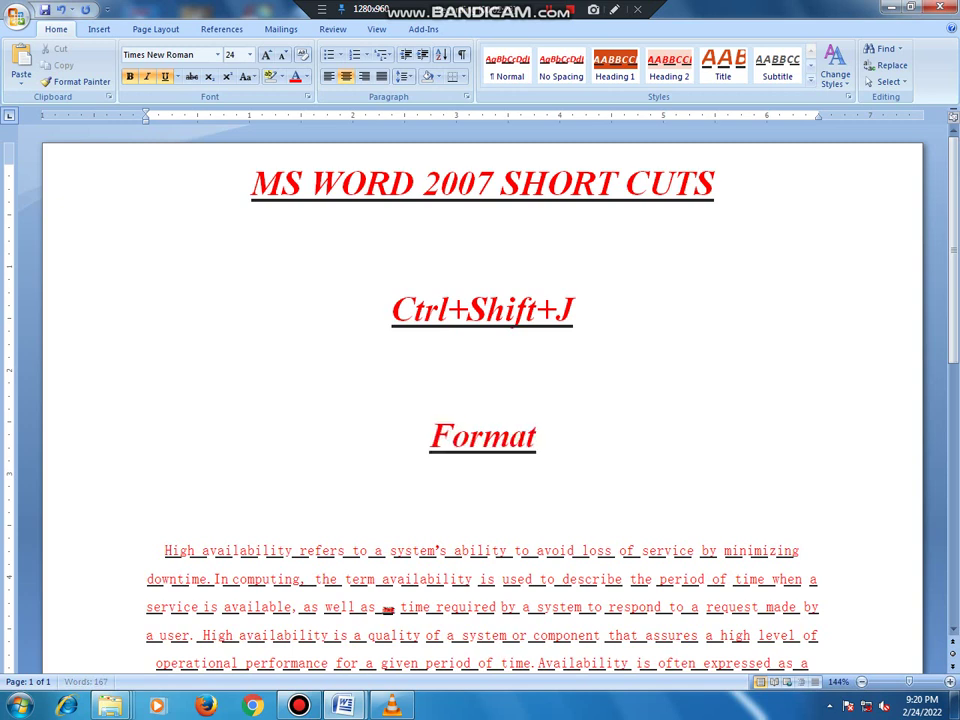
{"action": "type", "text": " Full Jus"}
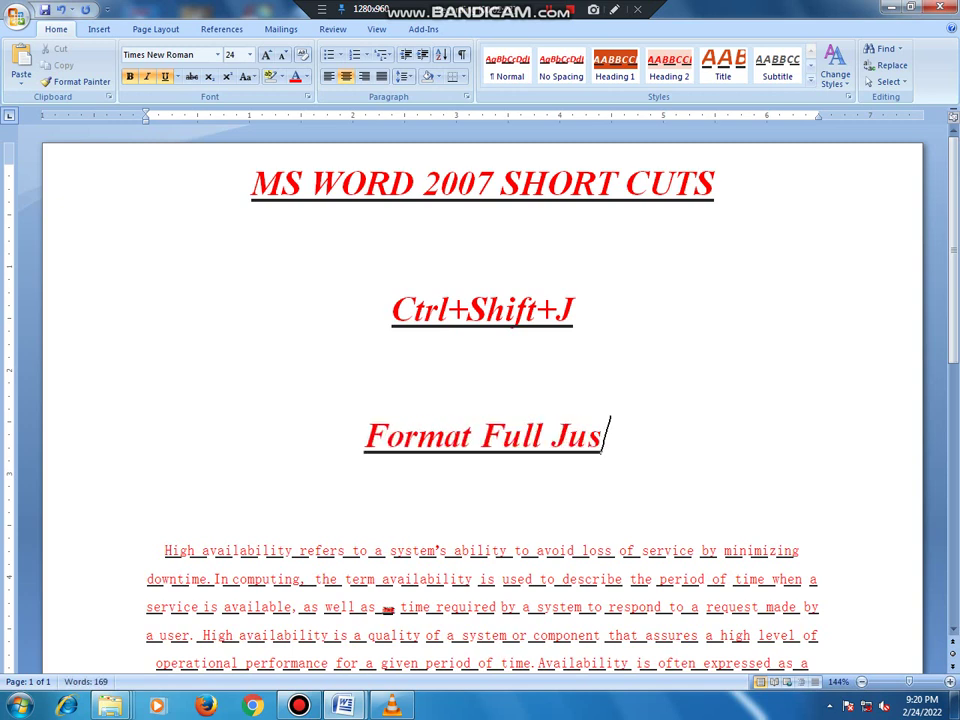
{"action": "type", "text": "tify"}
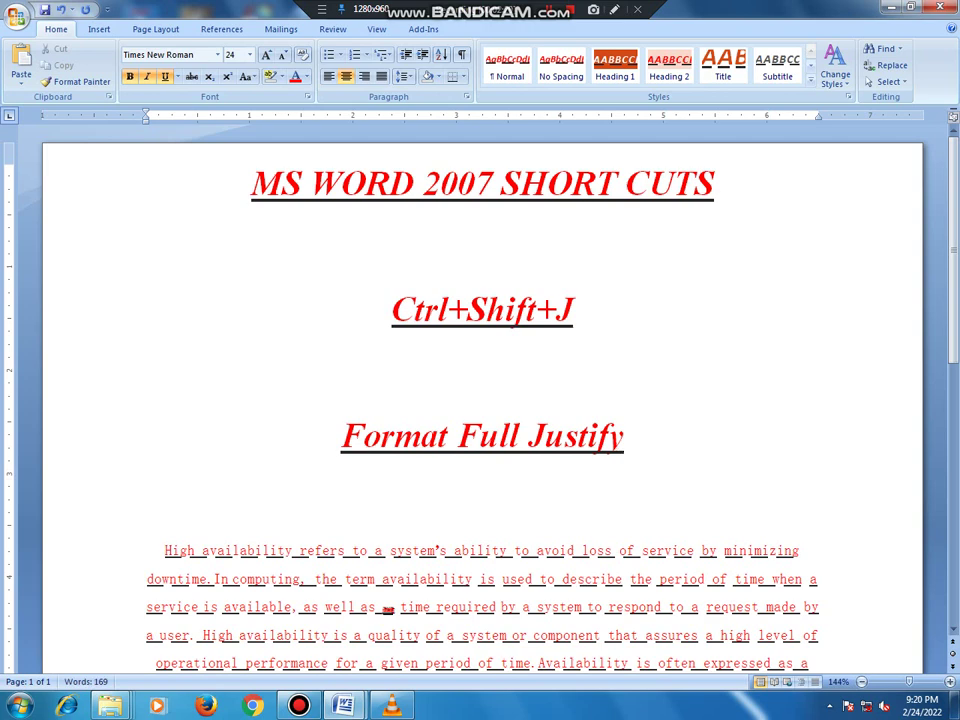
{"action": "key", "text": "BackSpace"}
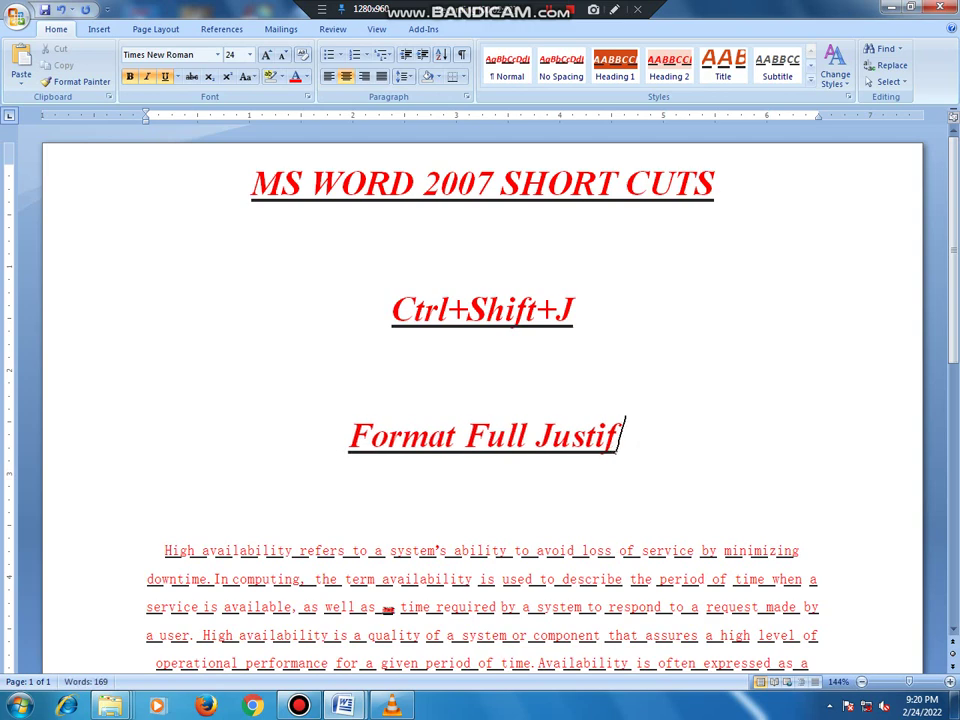
{"action": "type", "text": "Y"}
{"action": "scroll", "coordinate": [741, 193], "scroll_direction": "down", "scroll_amount": 2}
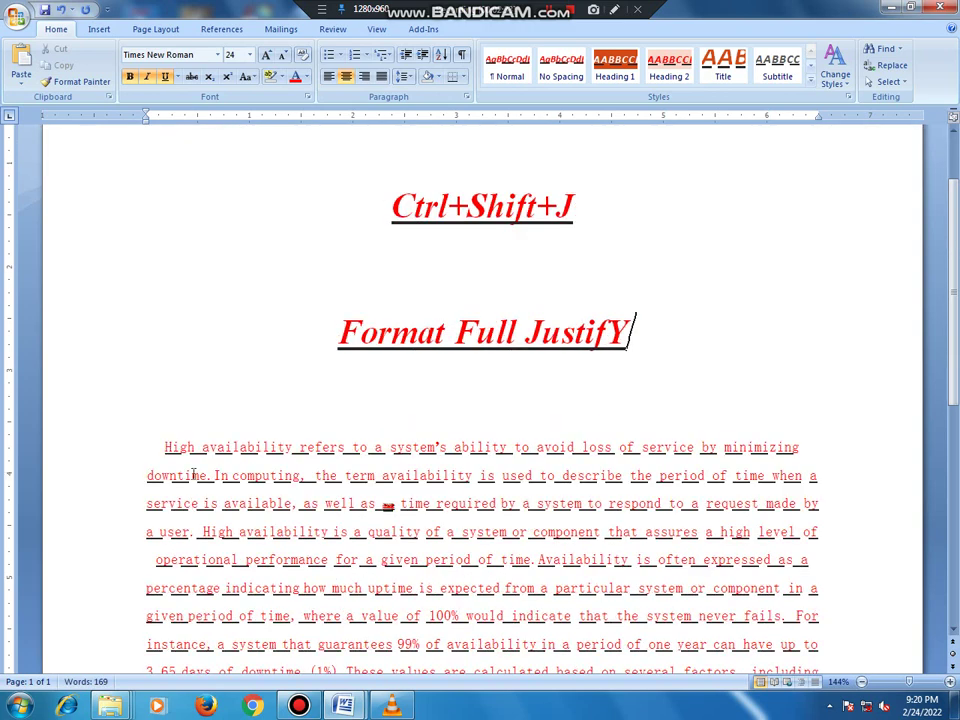
- Split the sample paragraph after 'High availability refers to a system's ability'
{"action": "triple_click", "coordinate": [201, 447]}
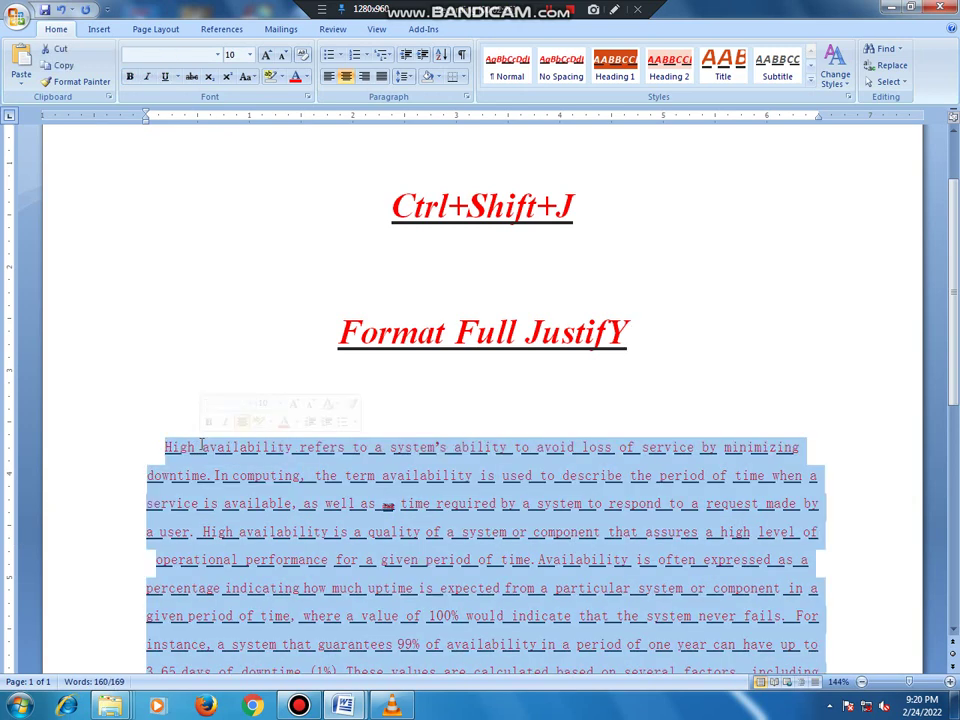
{"action": "left_click_drag", "start_coordinate": [201, 447], "coordinate": [827, 459]}
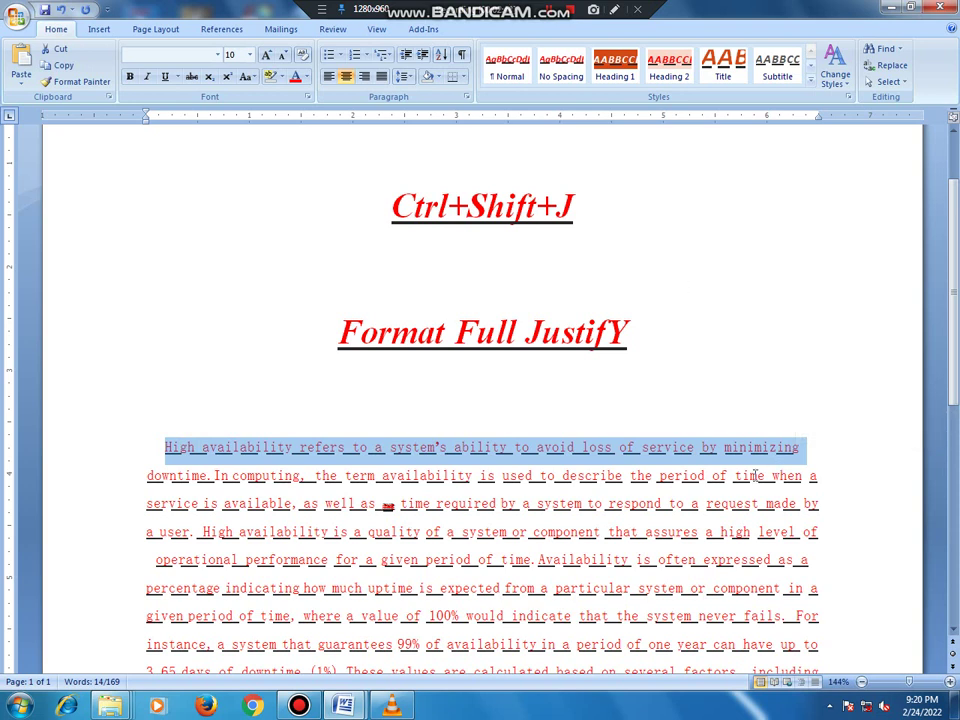
{"action": "left_click", "coordinate": [508, 448]}
{"action": "key", "text": "Return"}
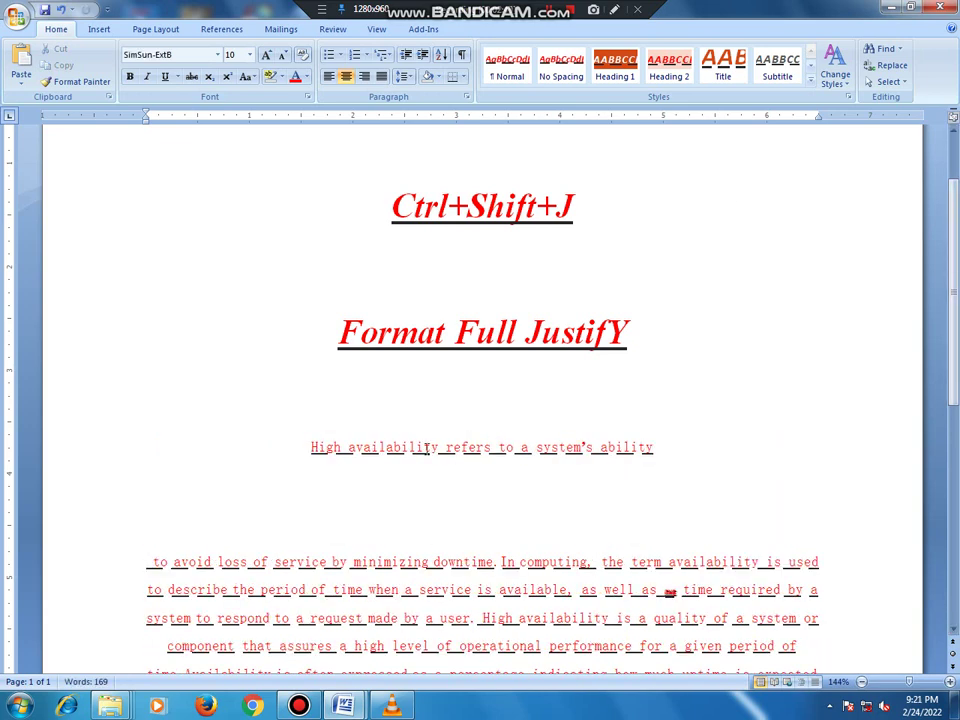
- Fully justify the split-off line with Ctrl+Shift+J, then left-align it with Ctrl+L
{"action": "key", "text": "shift+Up"}
{"action": "key", "text": "shift+Up"}
{"action": "key", "text": "shift+Up"}
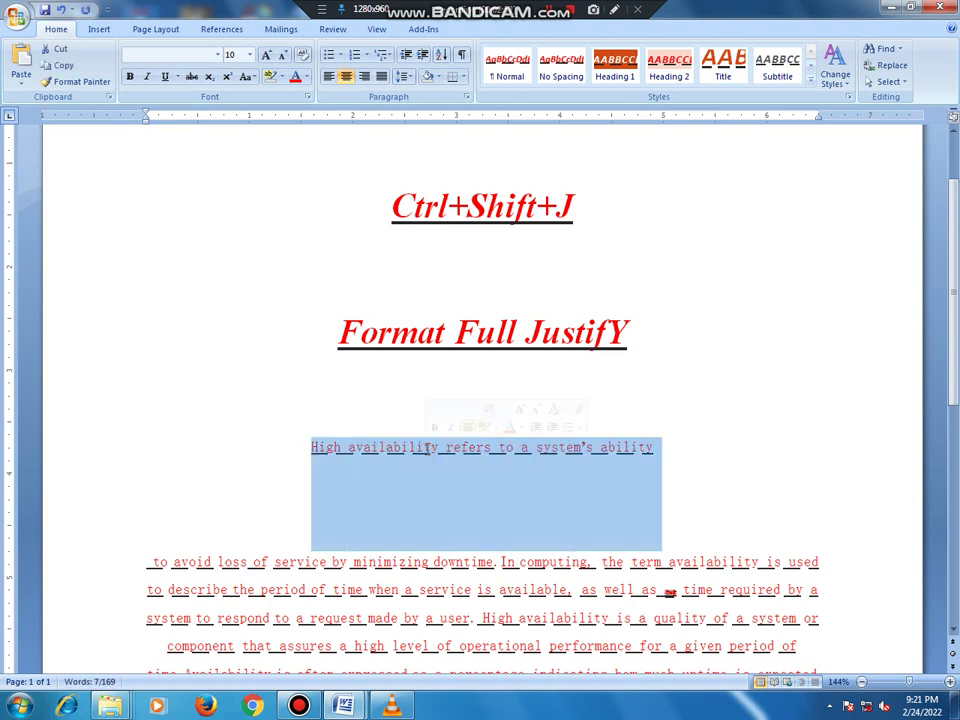
{"action": "key", "text": "ctrl+shift+j"}
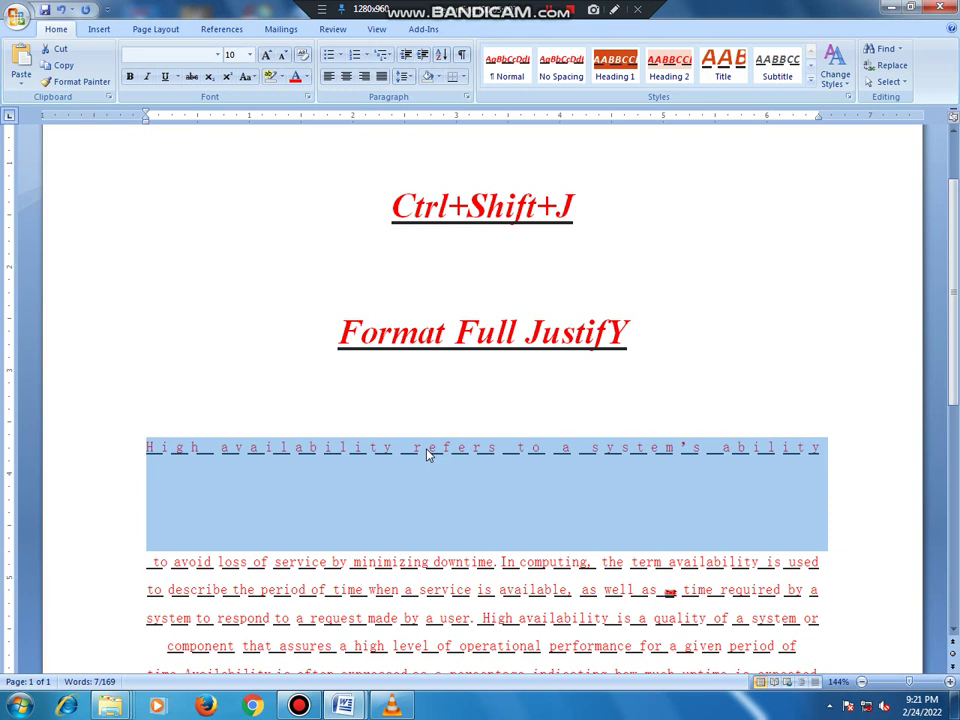
{"action": "key", "text": "ctrl+l"}
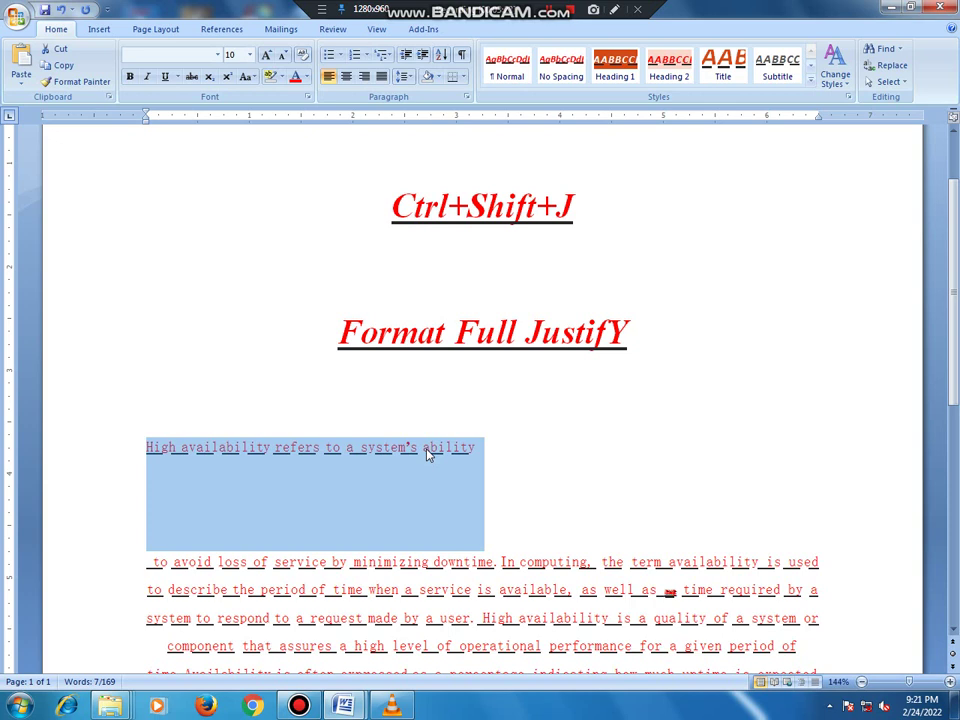
{"action": "left_click", "coordinate": [604, 210]}
- Change the first heading to 'Ctrl+Shift+L' and retype the second as 'INSERT SYMBOLS BULLETS'
{"action": "key", "text": "BackSpace"}
{"action": "type", "text": "L"}
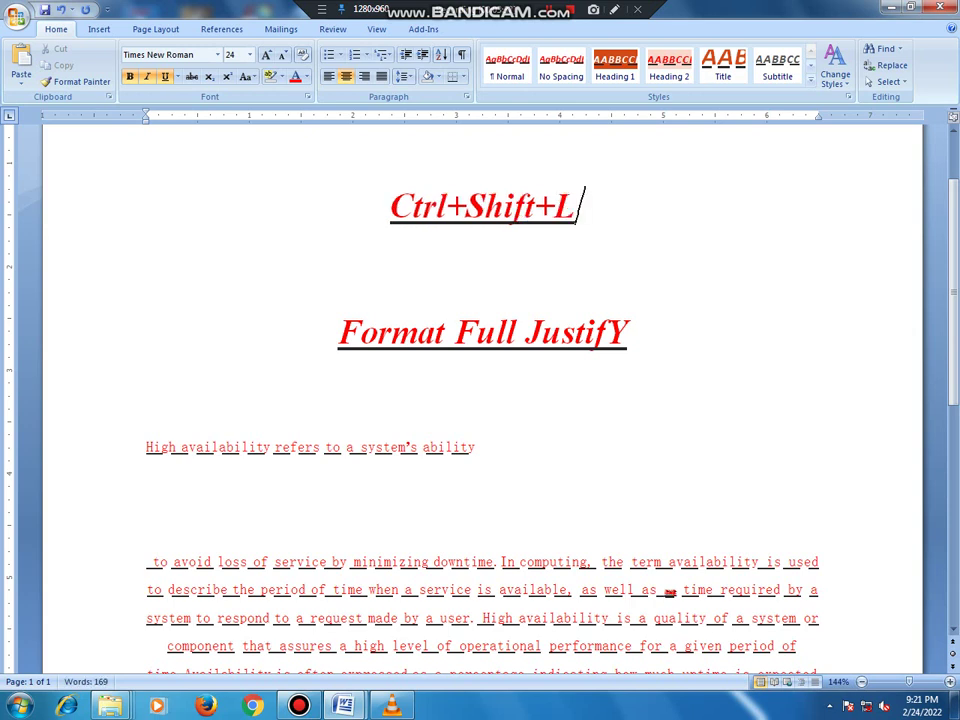
{"action": "left_click_drag", "start_coordinate": [626, 430], "coordinate": [583, 320]}
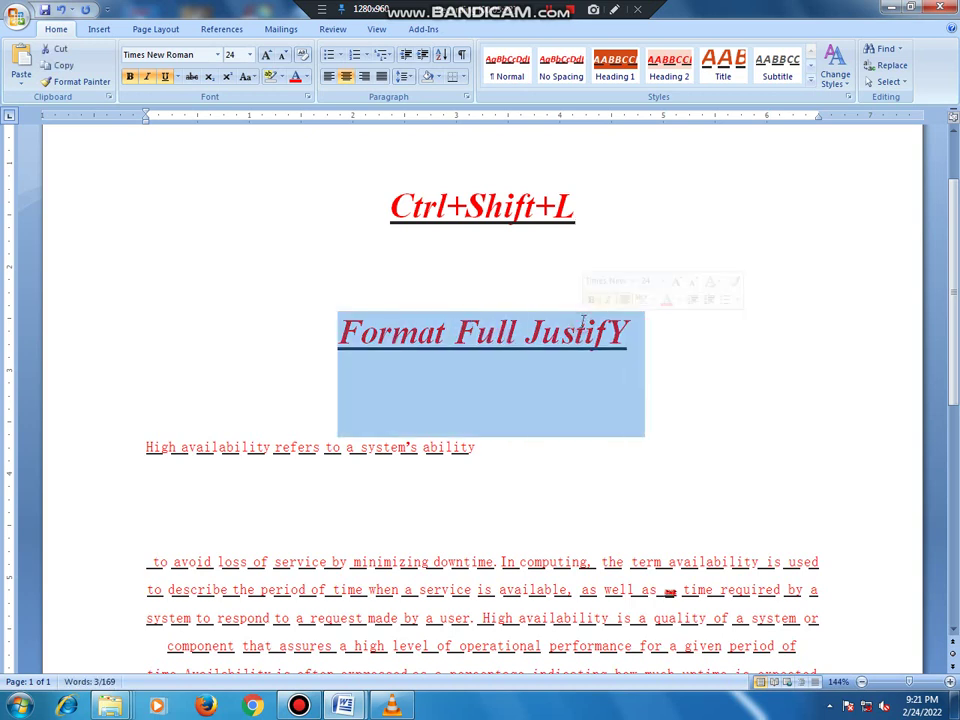
{"action": "type", "text": "INSERT SY"}
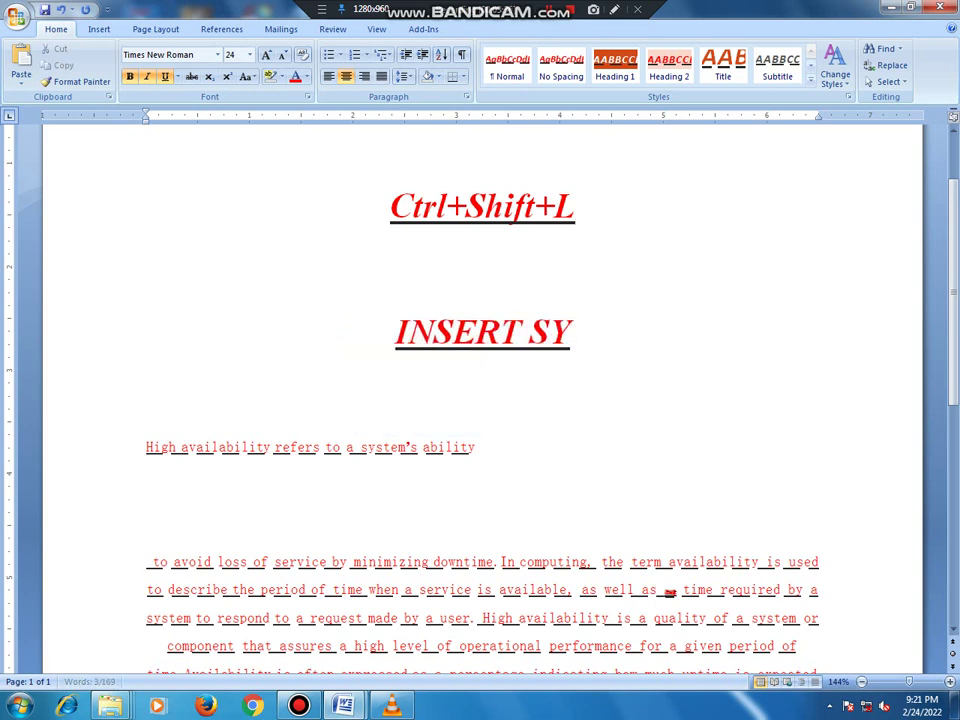
{"action": "type", "text": "MBOLE"}
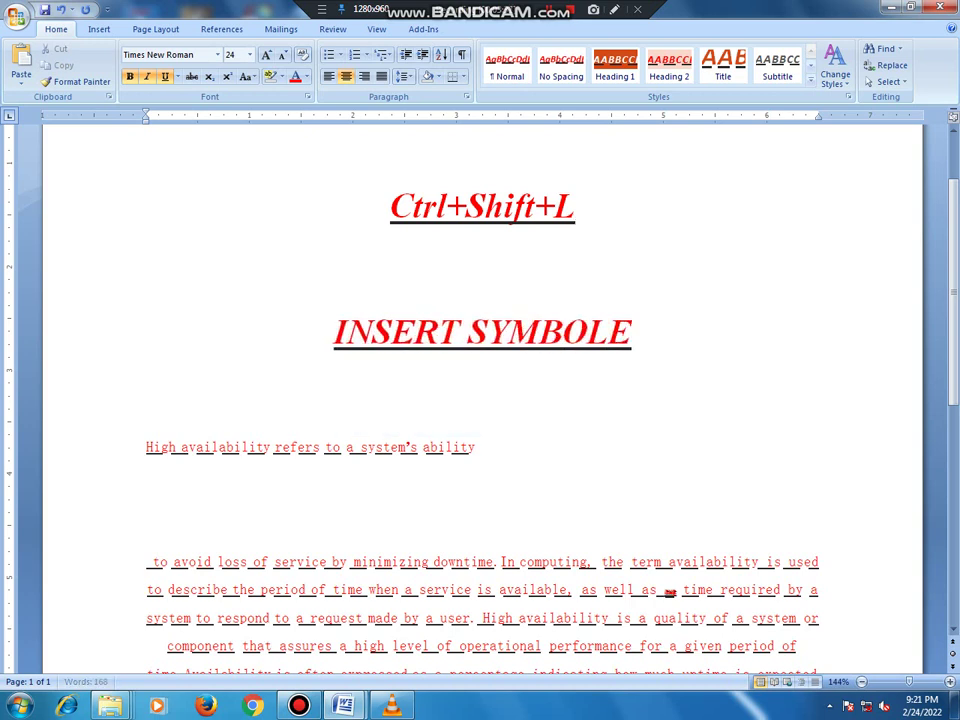
{"action": "type", "text": "S"}
{"action": "key", "text": "BackSpace"}
{"action": "key", "text": "BackSpace"}
{"action": "key", "text": "BackSpace"}
{"action": "type", "text": "S"}
{"action": "key", "text": "BackSpace"}
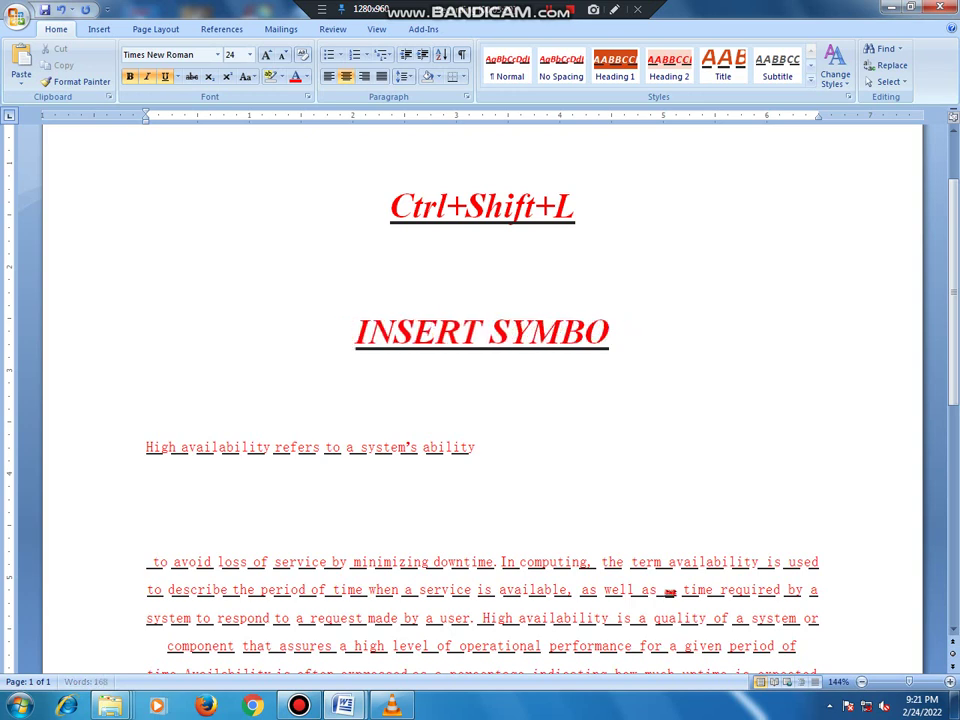
{"action": "key", "text": "BackSpace"}
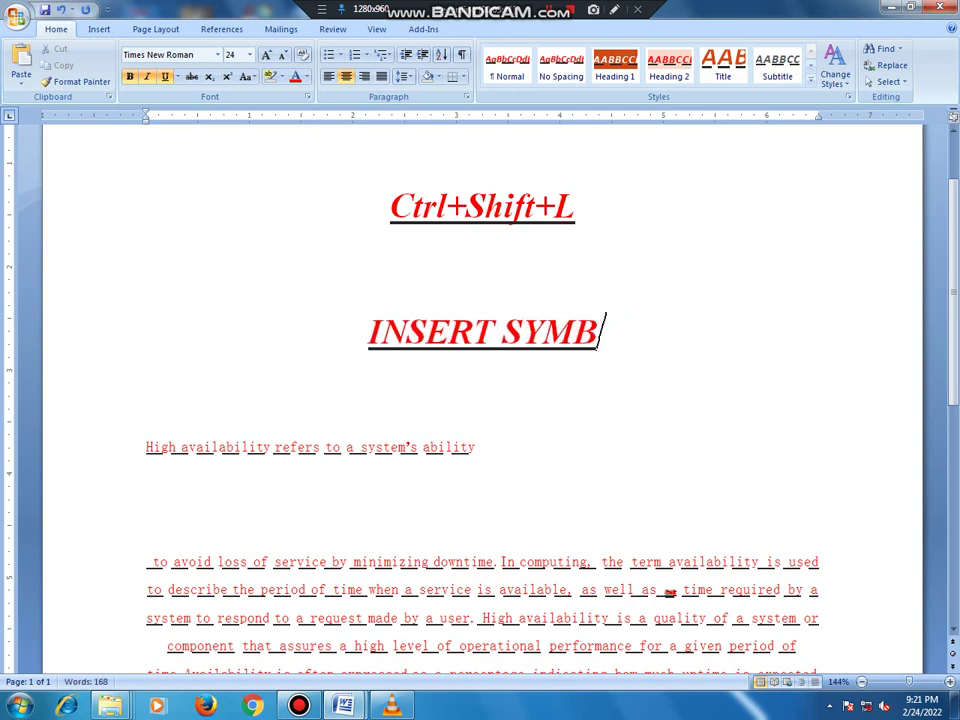
{"action": "type", "text": "OLS"}
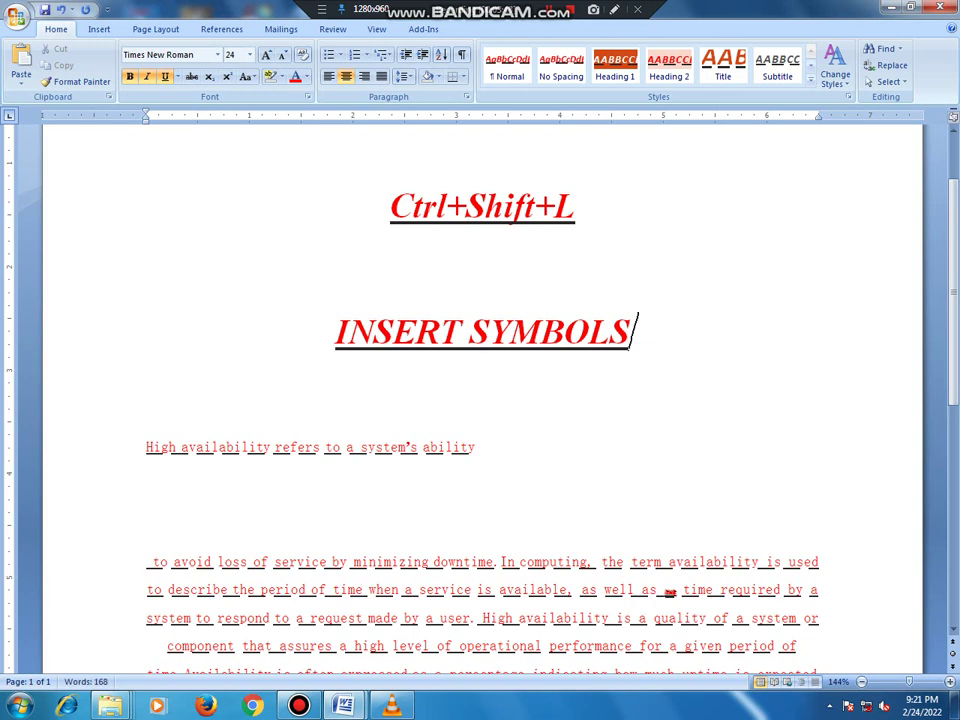
{"action": "type", "text": " B"}
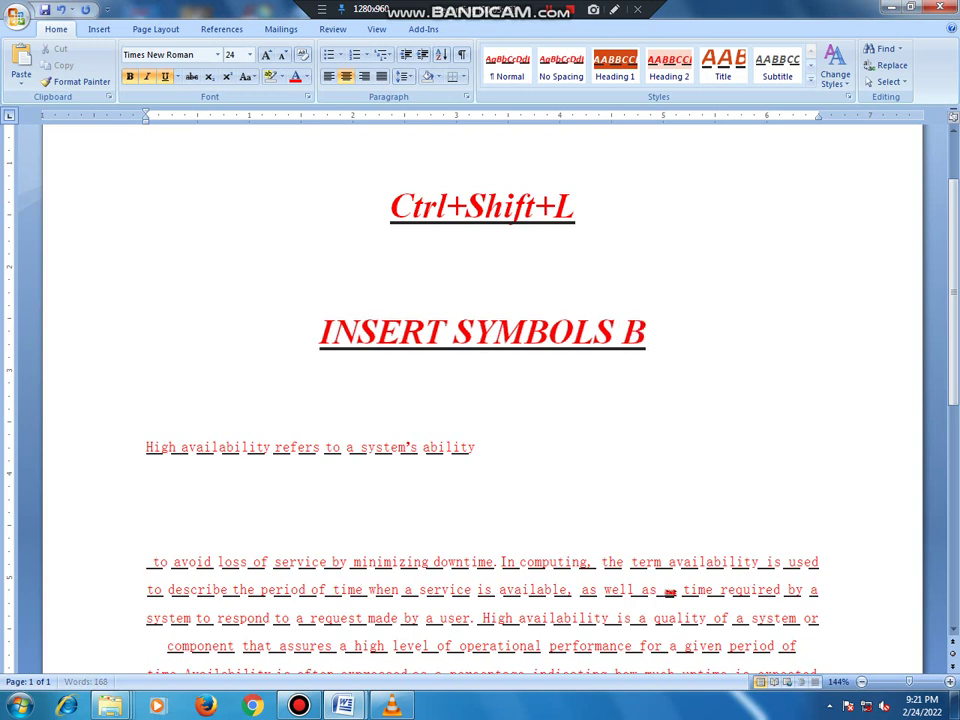
{"action": "type", "text": "ULLETS"}
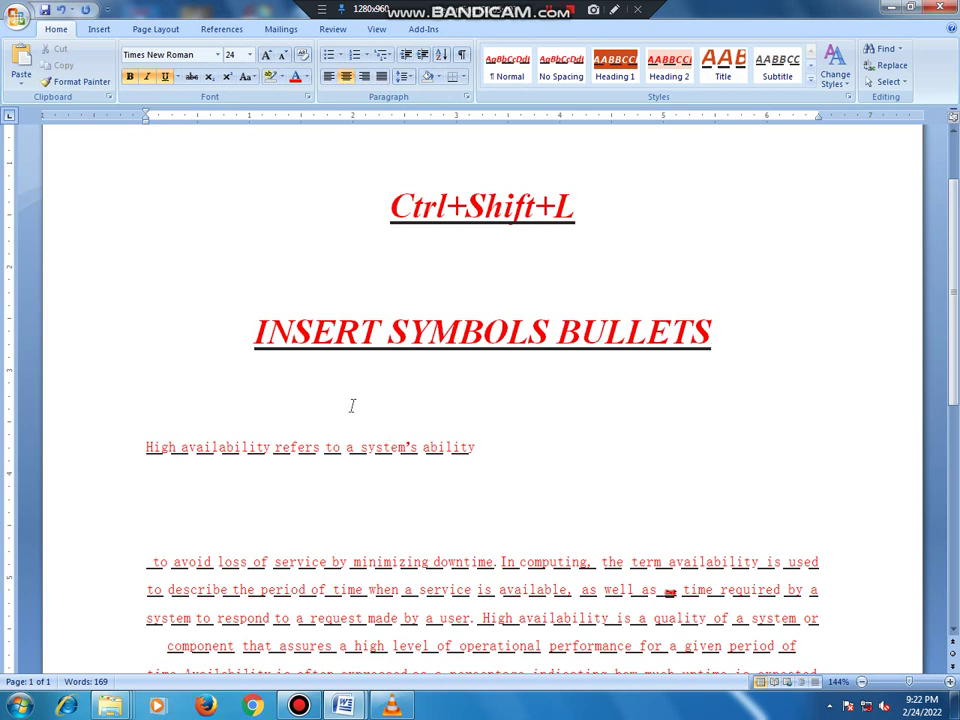
- Add a blank line under 'INSERT SYMBOLS BULLETS' and make it a bulleted line with Ctrl+Shift+L
{"action": "key", "text": "Return"}
{"action": "key", "text": "Return"}
{"action": "key", "text": "Return"}
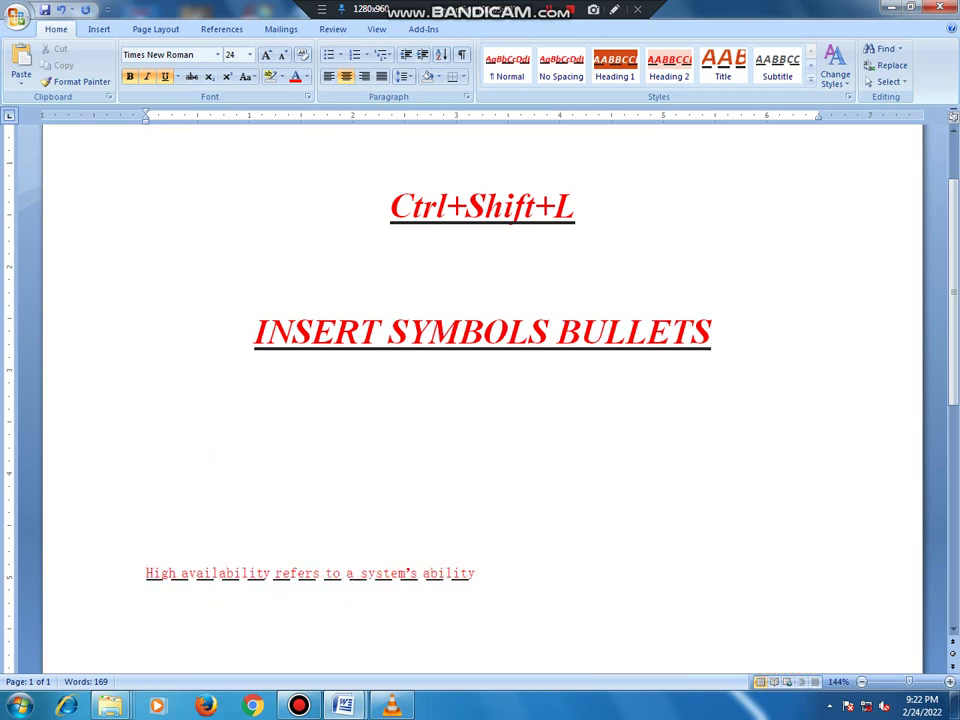
{"action": "key", "text": "ctrl+shift+l"}
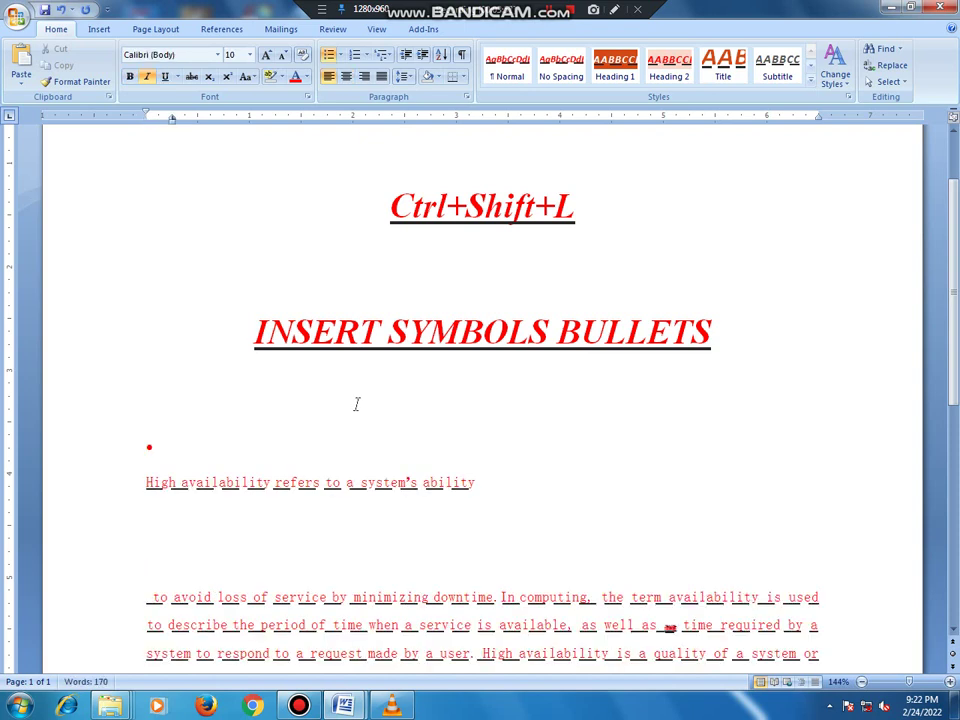
{"action": "left_click", "coordinate": [613, 11]}
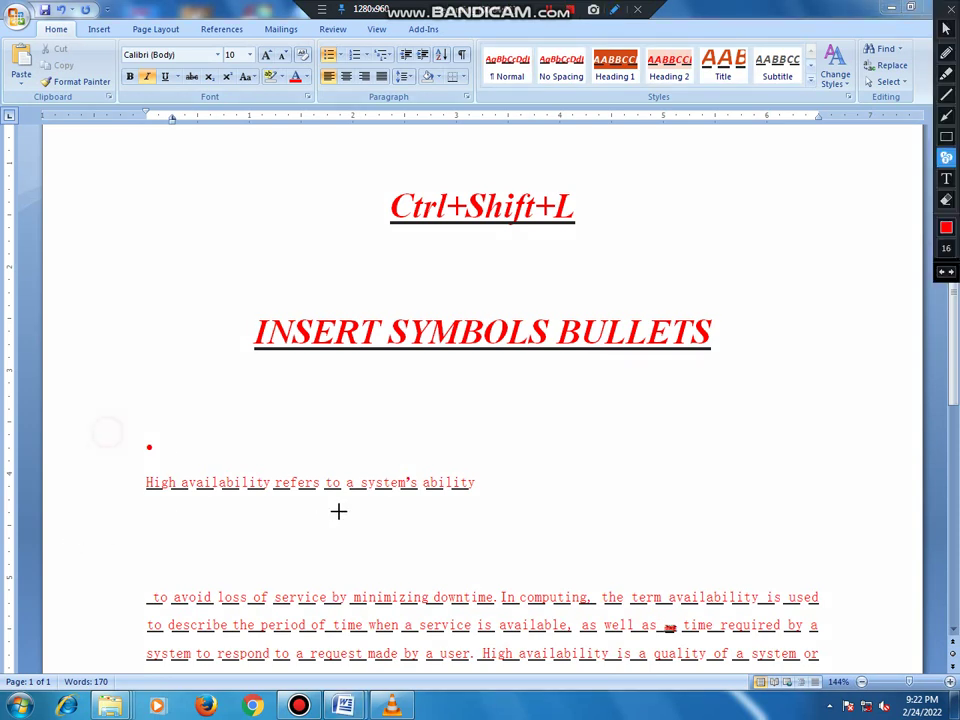
{"action": "left_click", "coordinate": [374, 506]}
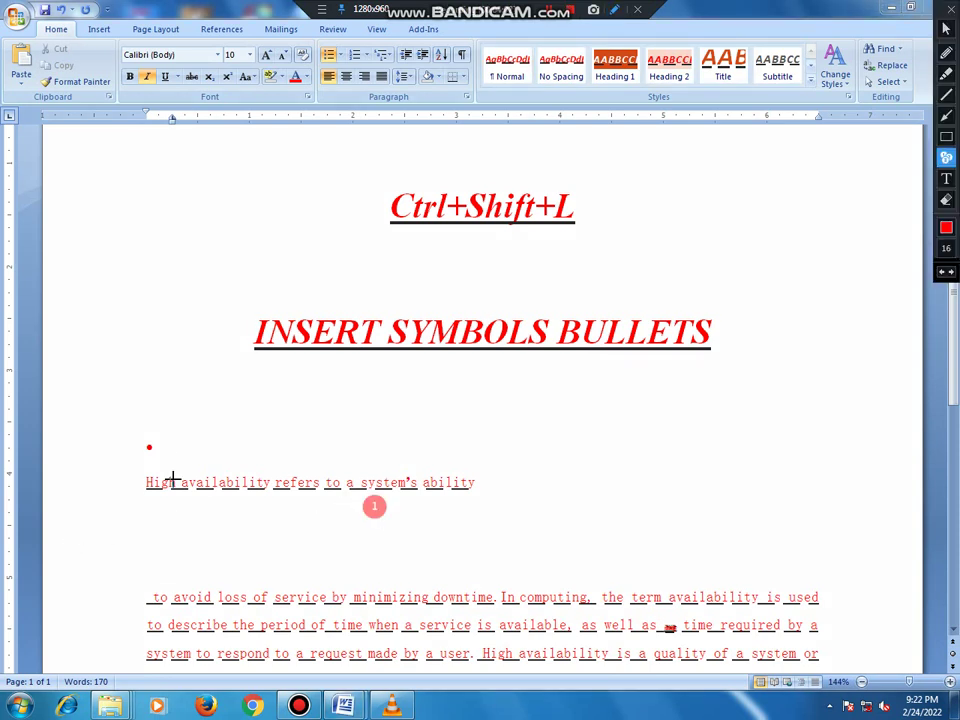
{"action": "left_click", "coordinate": [945, 138]}
{"action": "left_click_drag", "start_coordinate": [117, 438], "coordinate": [507, 489]}
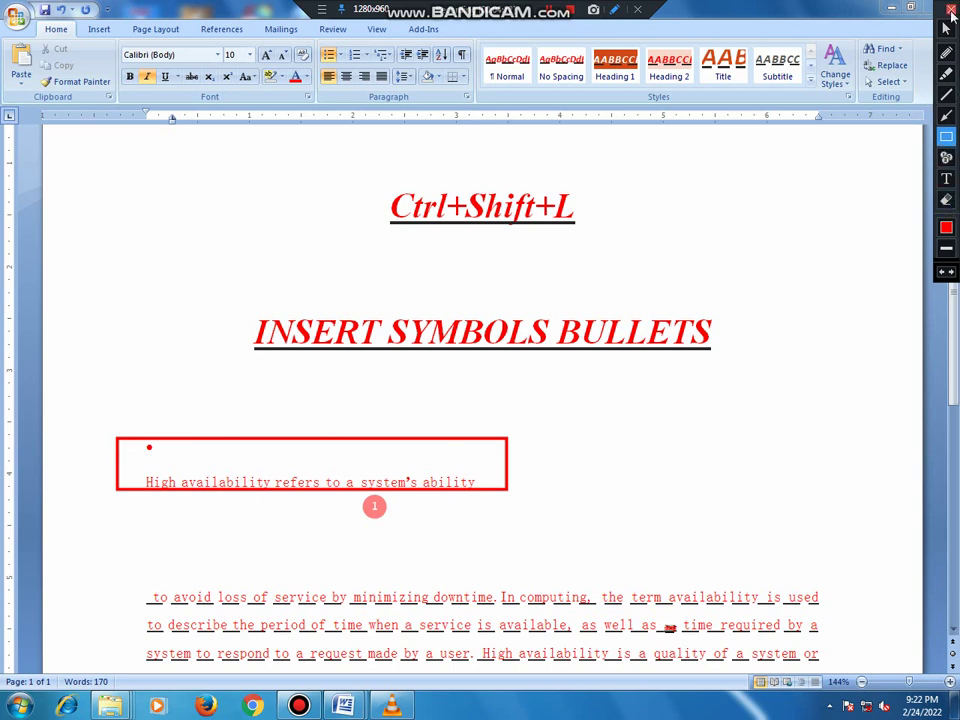
{"action": "left_click", "coordinate": [946, 28]}
{"action": "scroll", "coordinate": [180, 578], "scroll_direction": "down", "scroll_amount": 2}
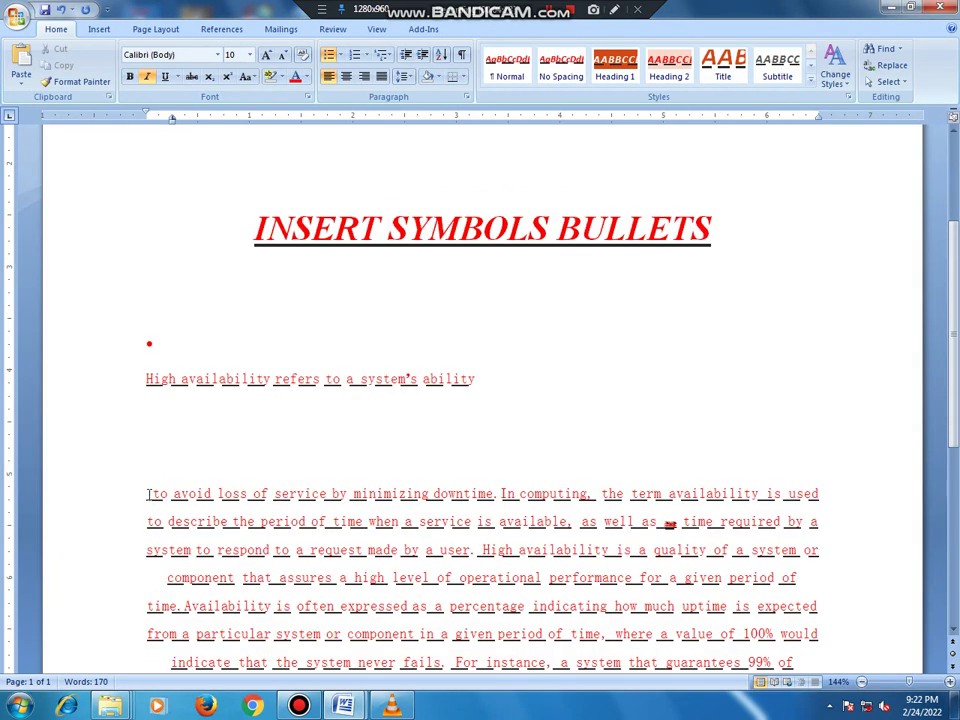
- Apply a bullet to the 'to avoid' paragraph with Ctrl+Shift+L
{"action": "left_click", "coordinate": [424, 458]}
{"action": "key", "text": "Down"}
{"action": "scroll", "coordinate": [424, 458], "scroll_direction": "up", "scroll_amount": 2}
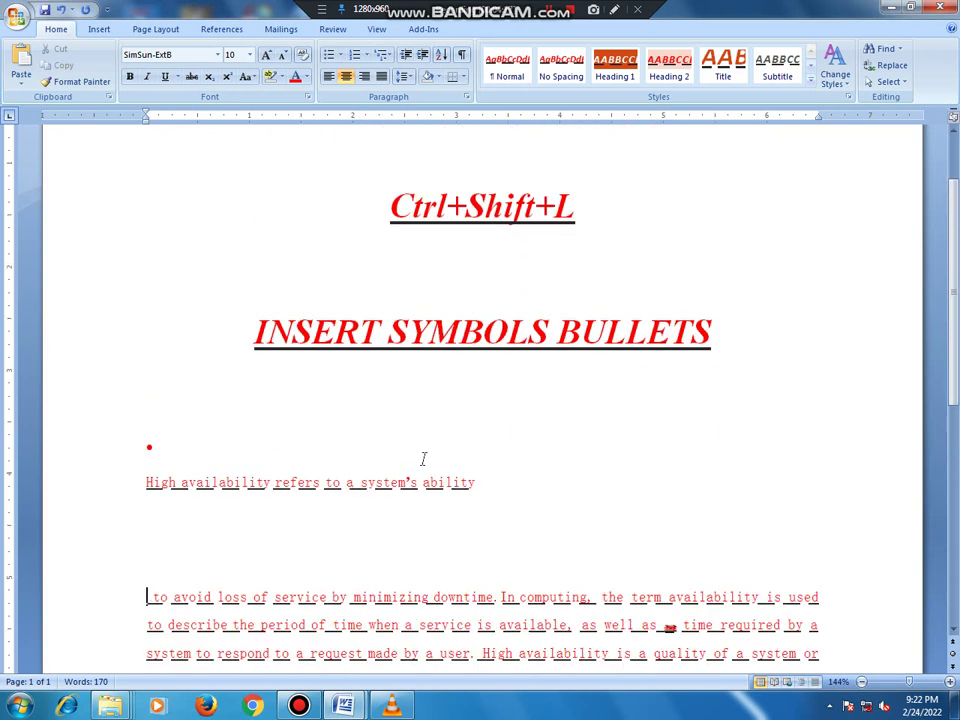
{"action": "key", "text": "ctrl+shift+l"}
{"action": "scroll", "coordinate": [424, 458], "scroll_direction": "down", "scroll_amount": 2}
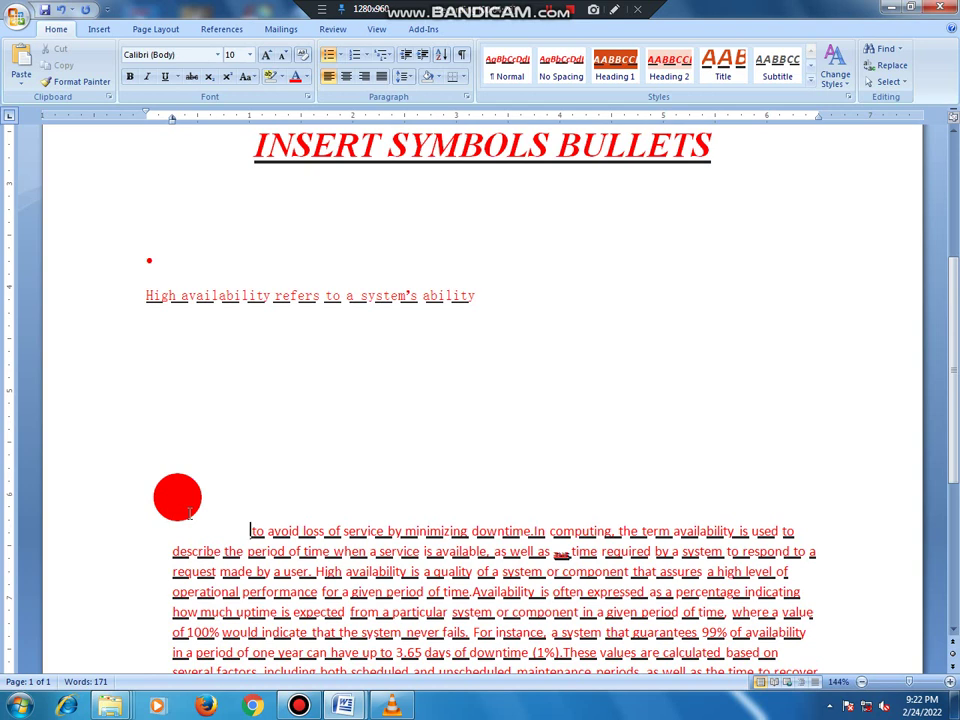
- Undo with Ctrl+Z until the heading reads 'Format Full JustifY' and no bullets remain
{"action": "key", "text": "ctrl+z"}
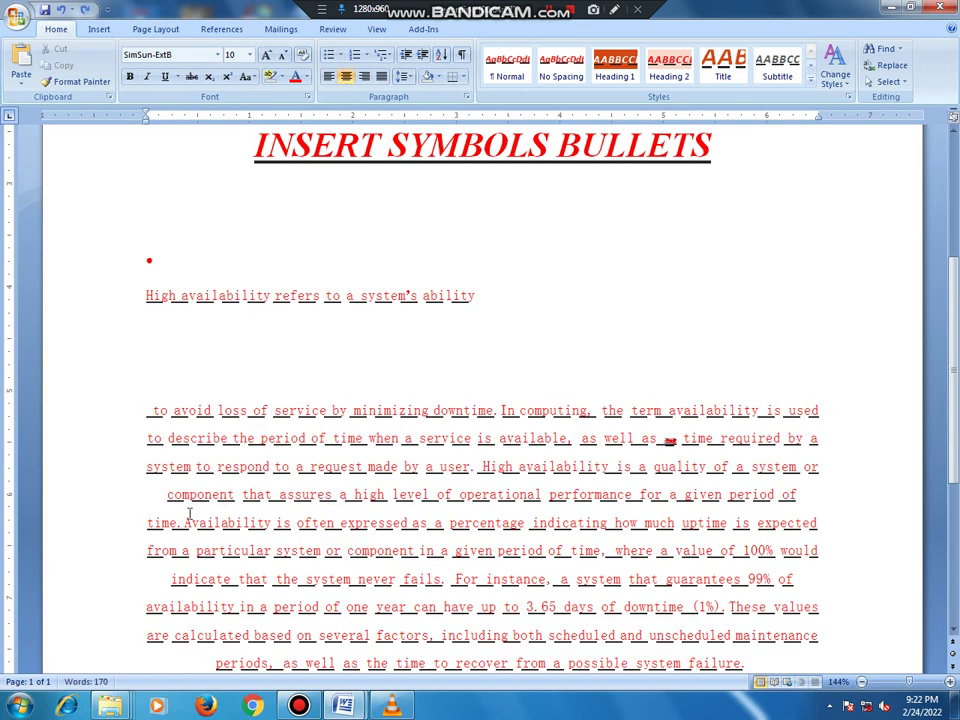
{"action": "key", "text": "ctrl+z"}
{"action": "key", "text": "ctrl+z"}
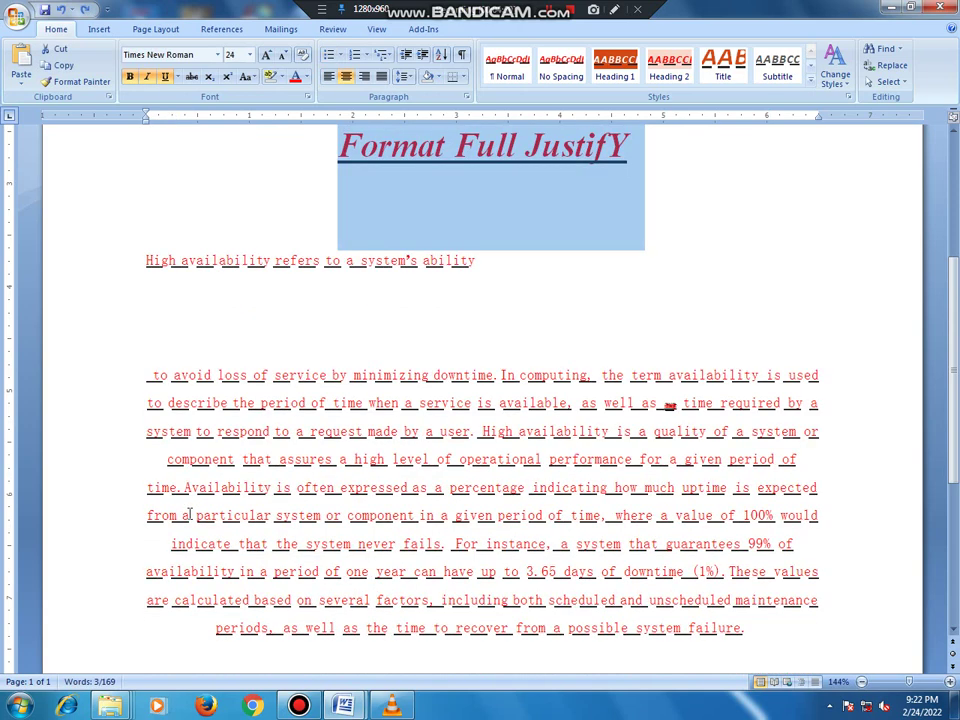
{"action": "scroll", "coordinate": [190, 514], "scroll_direction": "up", "scroll_amount": 2}
{"action": "scroll", "coordinate": [191, 511], "scroll_direction": "up", "scroll_amount": 3}
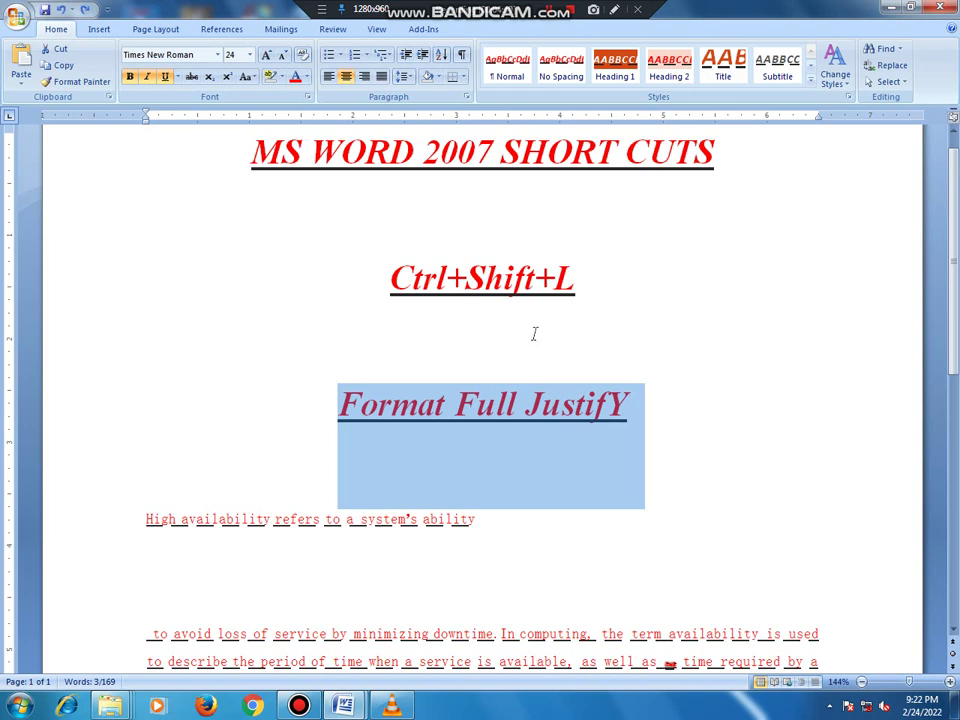
- Change the shortcut heading to 'Ctrl+Shift+M' and replace 'Format Full JustifY' with 'DECREASE BULLETS'
{"action": "left_click_drag", "start_coordinate": [560, 375], "coordinate": [577, 275]}
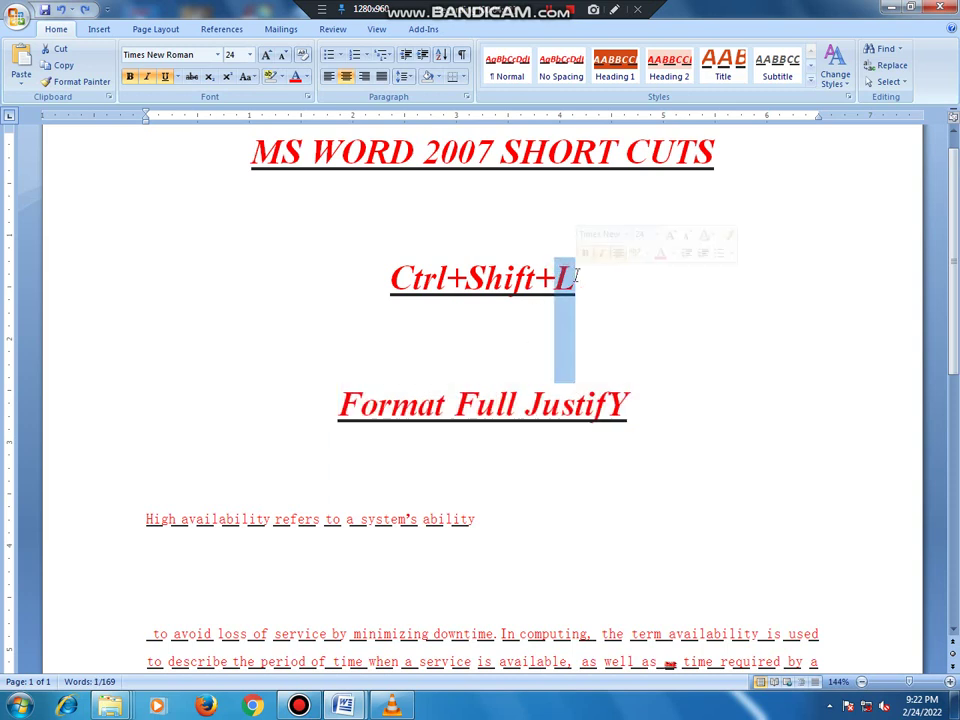
{"action": "type", "text": "M"}
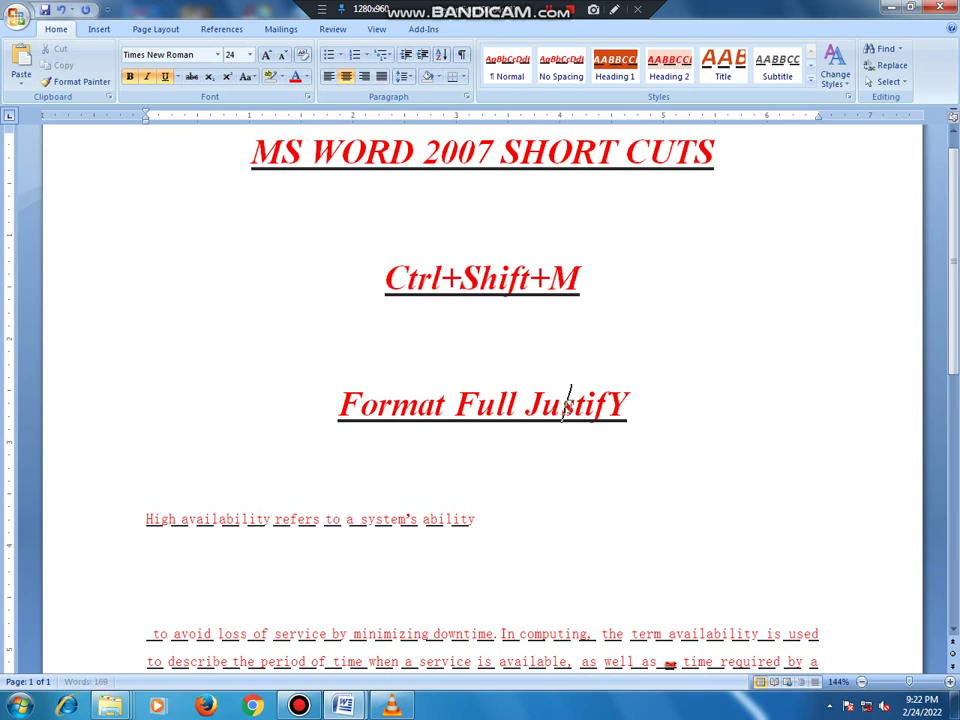
{"action": "triple_click", "coordinate": [569, 405]}
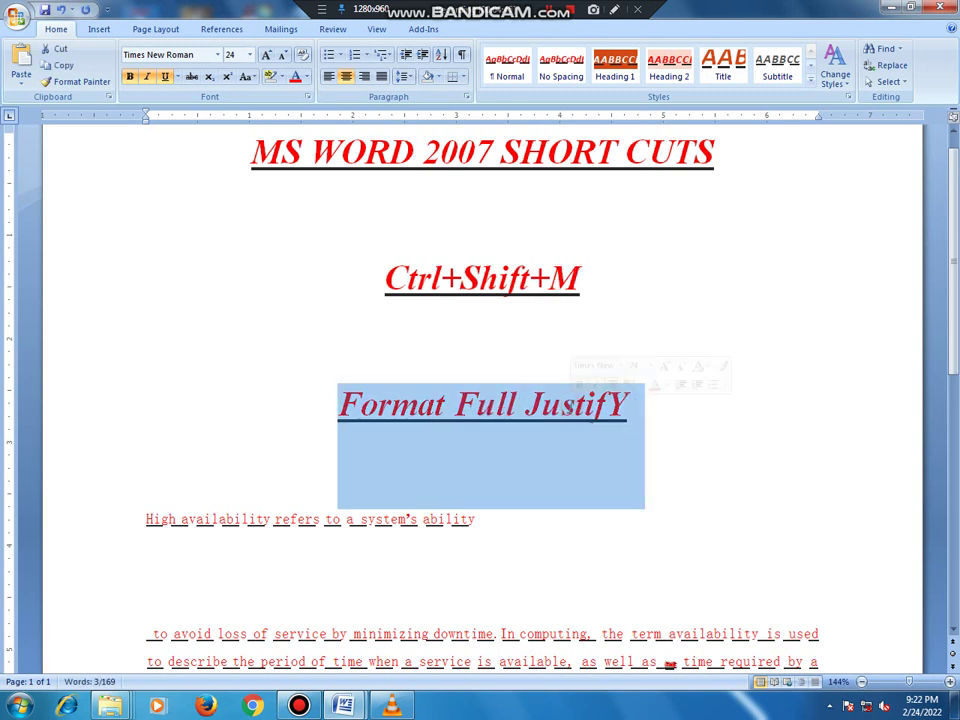
{"action": "type", "text": "DE"}
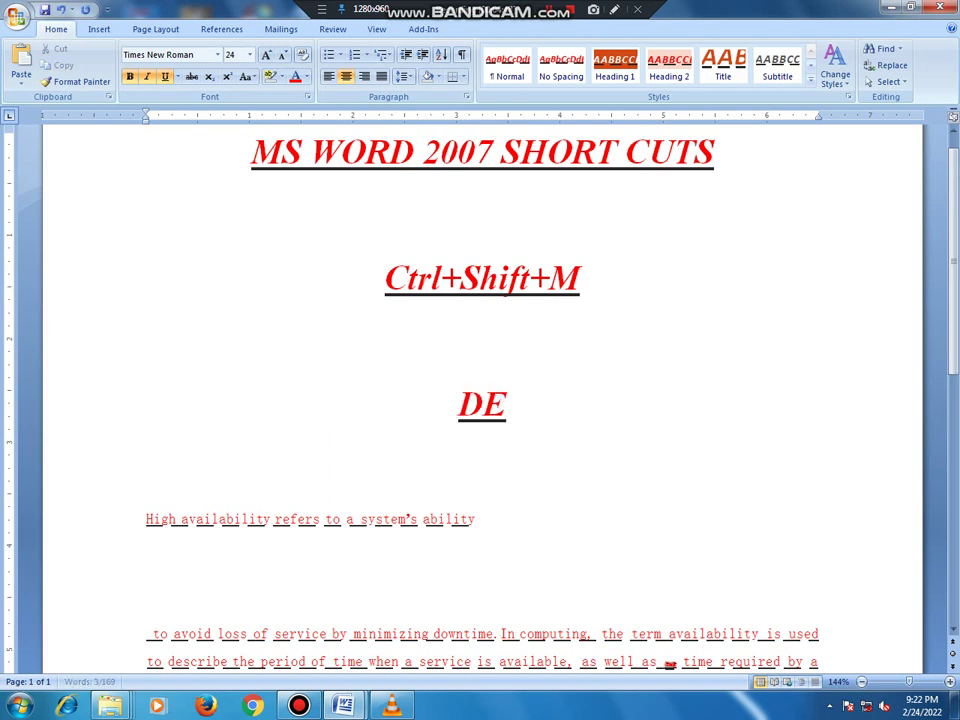
{"action": "type", "text": "CREASE"}
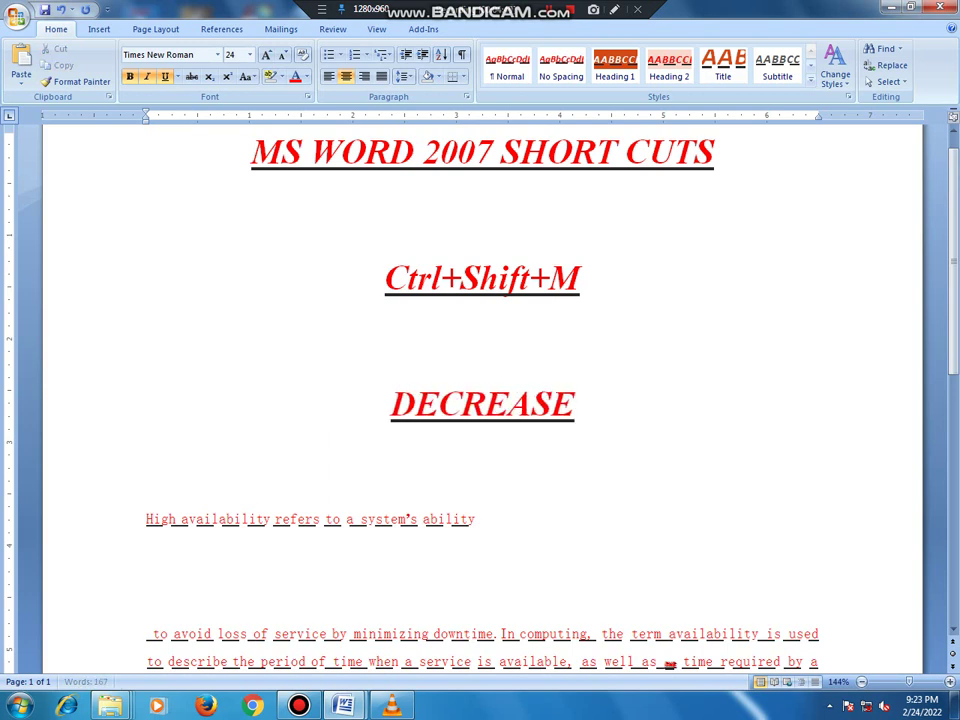
{"action": "type", "text": " BULLE"}
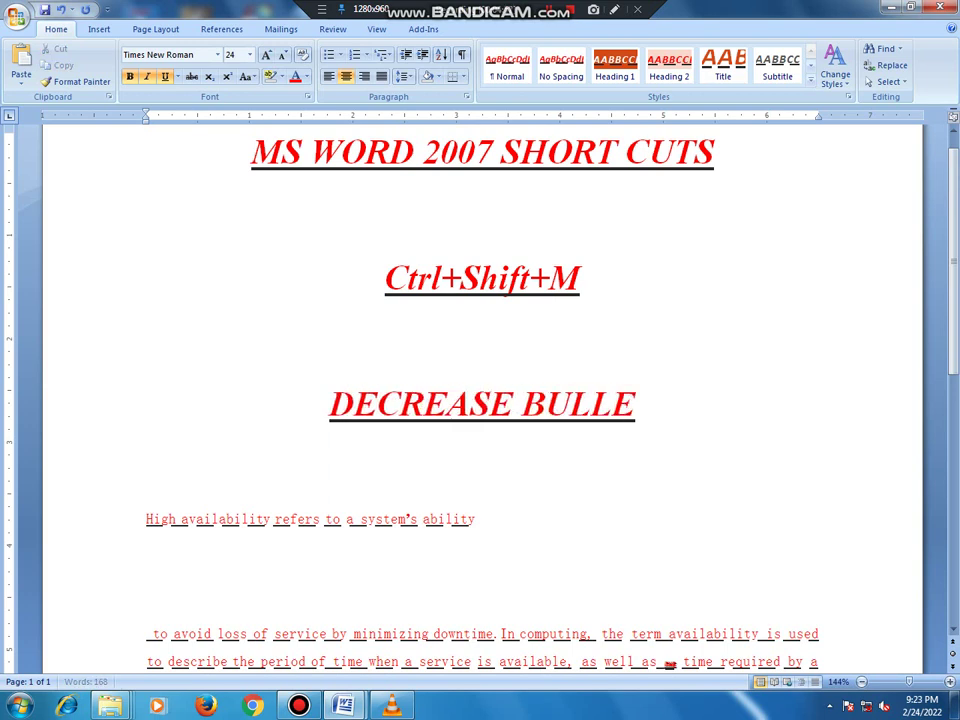
{"action": "type", "text": "TS"}
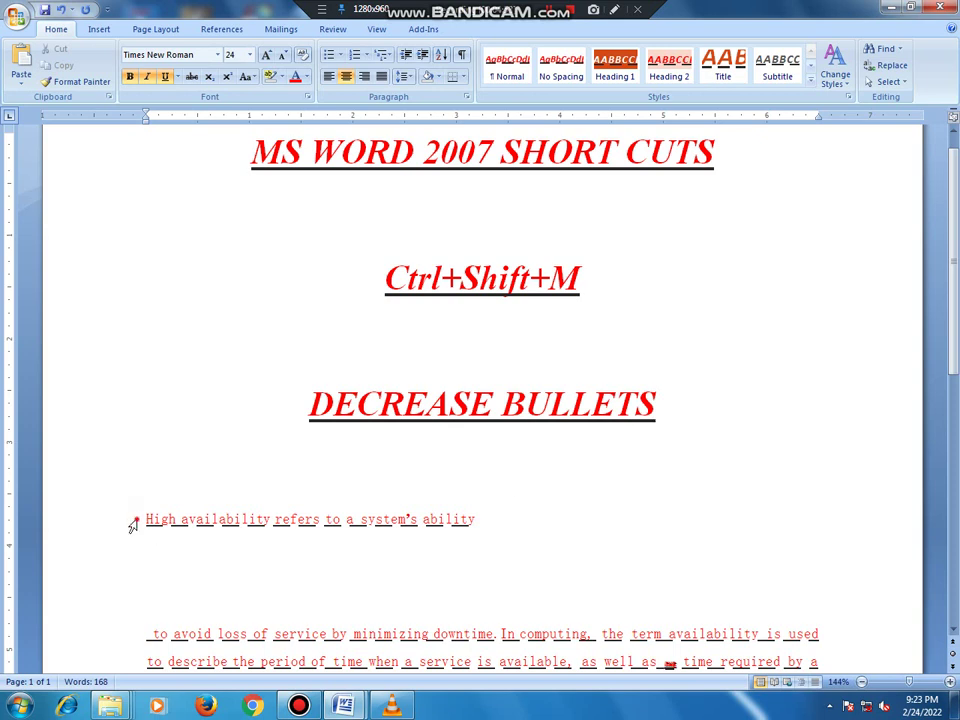
{"action": "triple_click", "coordinate": [146, 520]}
- Bullet the 'High availability' line with Ctrl+Shift+L, remove it with Ctrl+Shift+N, then undo to restore it
{"action": "left_click", "coordinate": [147, 518]}
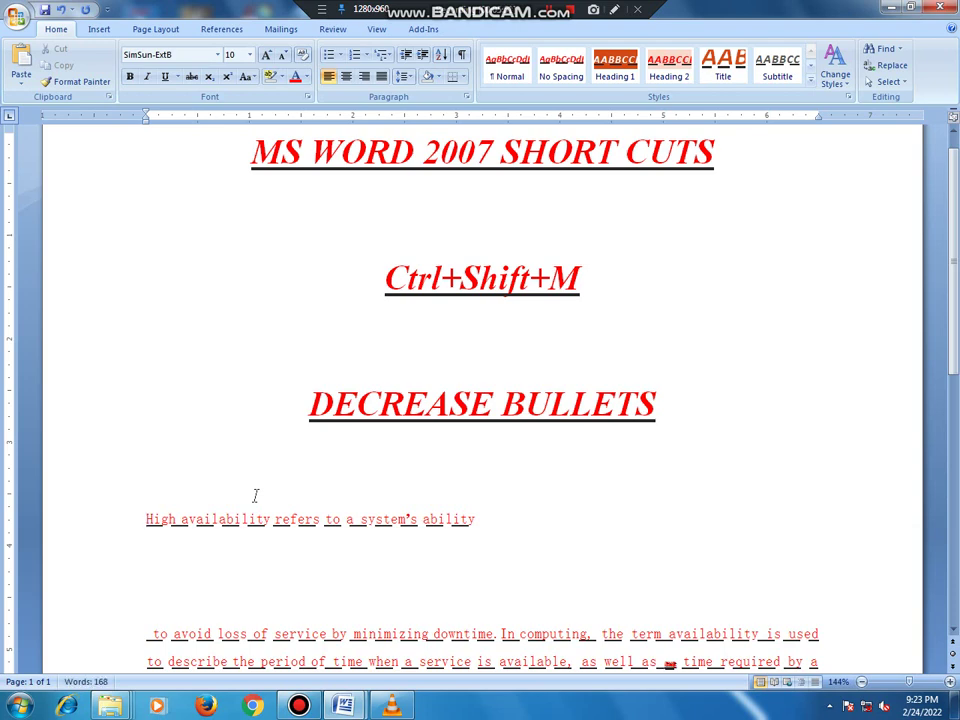
{"action": "key", "text": "ctrl+shift+l"}
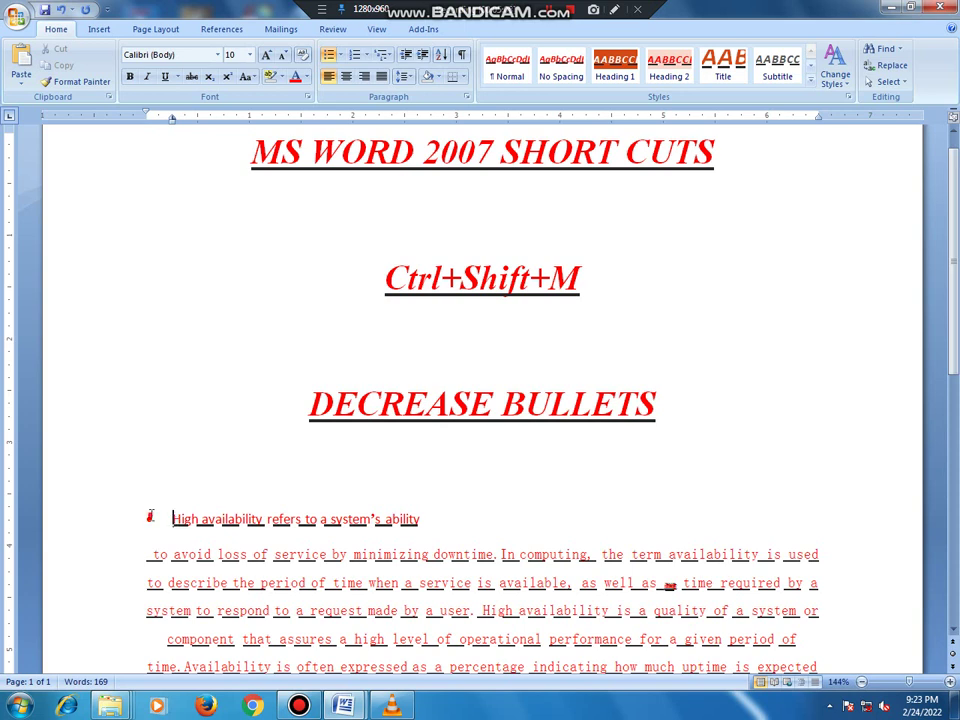
{"action": "left_click_drag", "start_coordinate": [149, 519], "coordinate": [147, 519]}
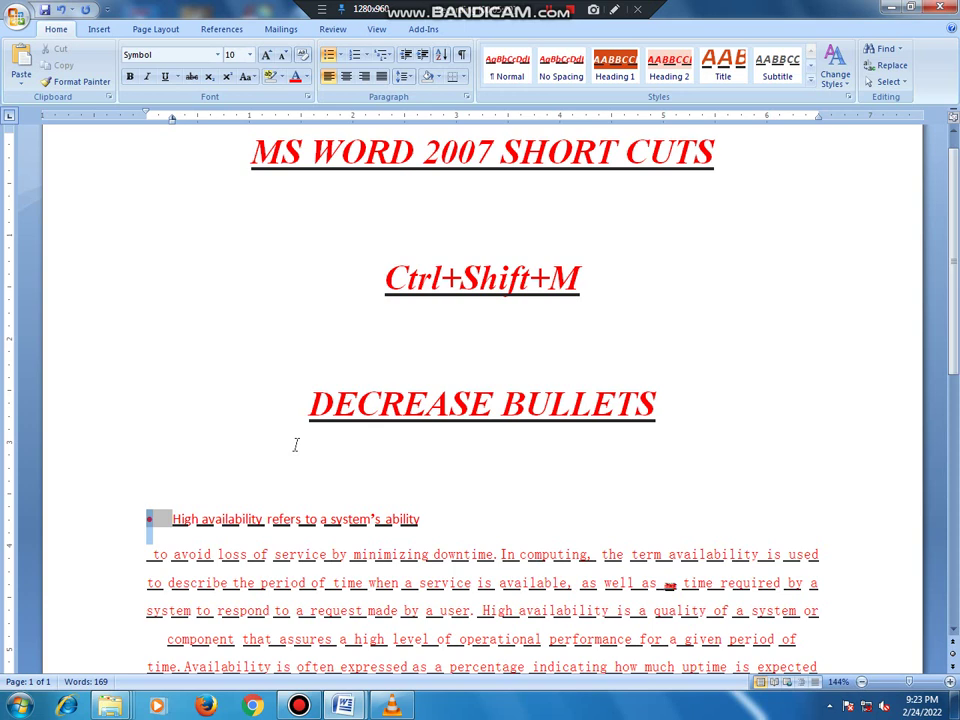
{"action": "key", "text": "ctrl+shift+n"}
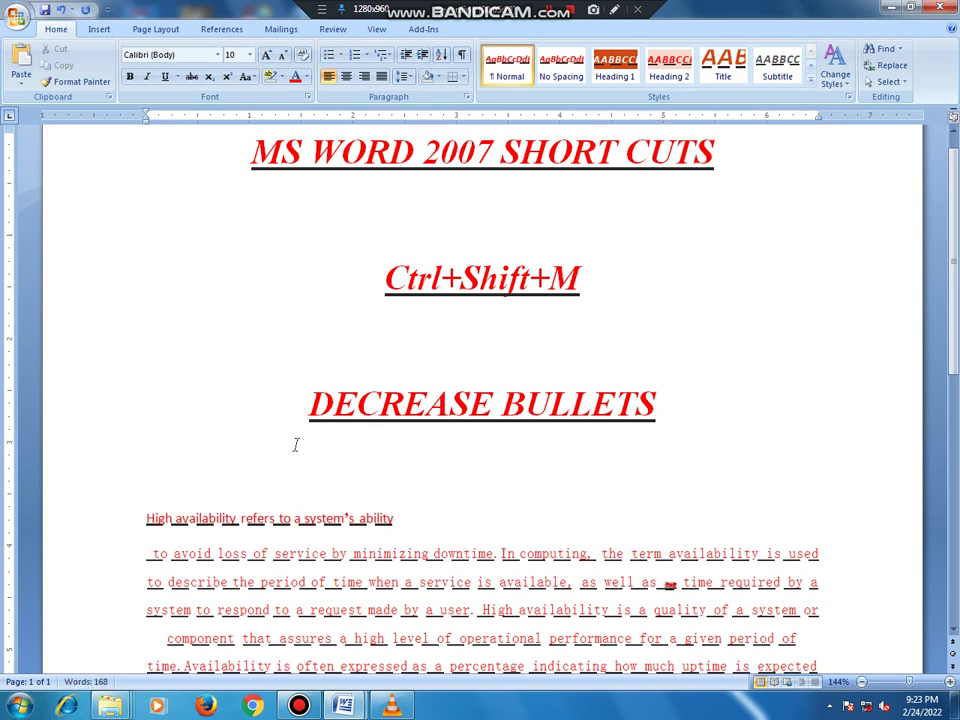
{"action": "key", "text": "ctrl+z"}
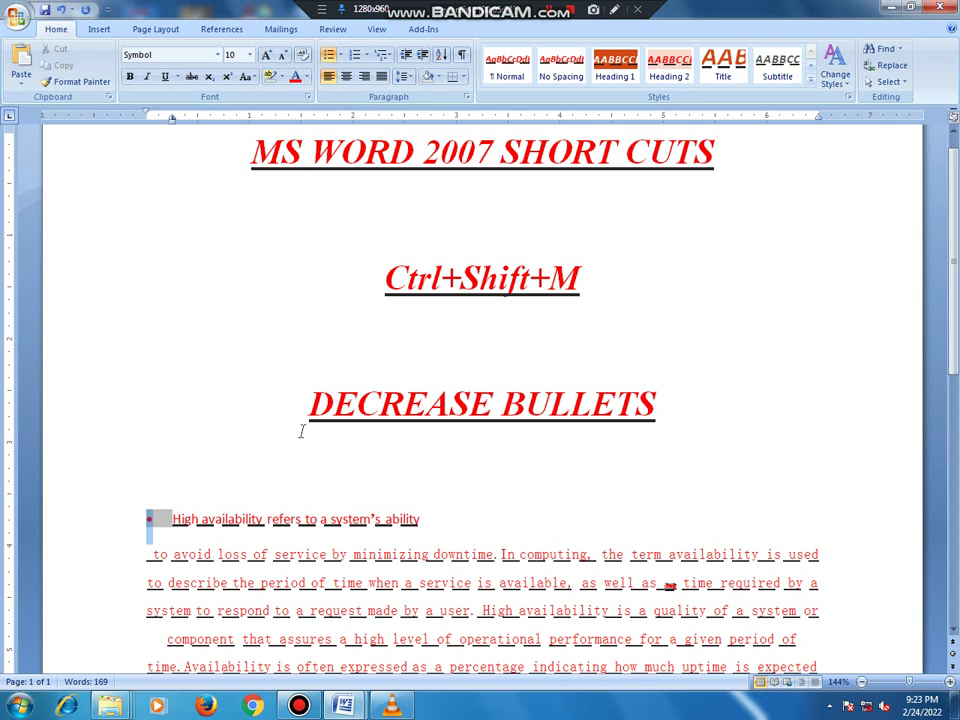
- Change the shortcut heading from 'Ctrl+Shift+M' to 'Ctrl+Shift+N'
{"action": "left_click", "coordinate": [557, 276]}
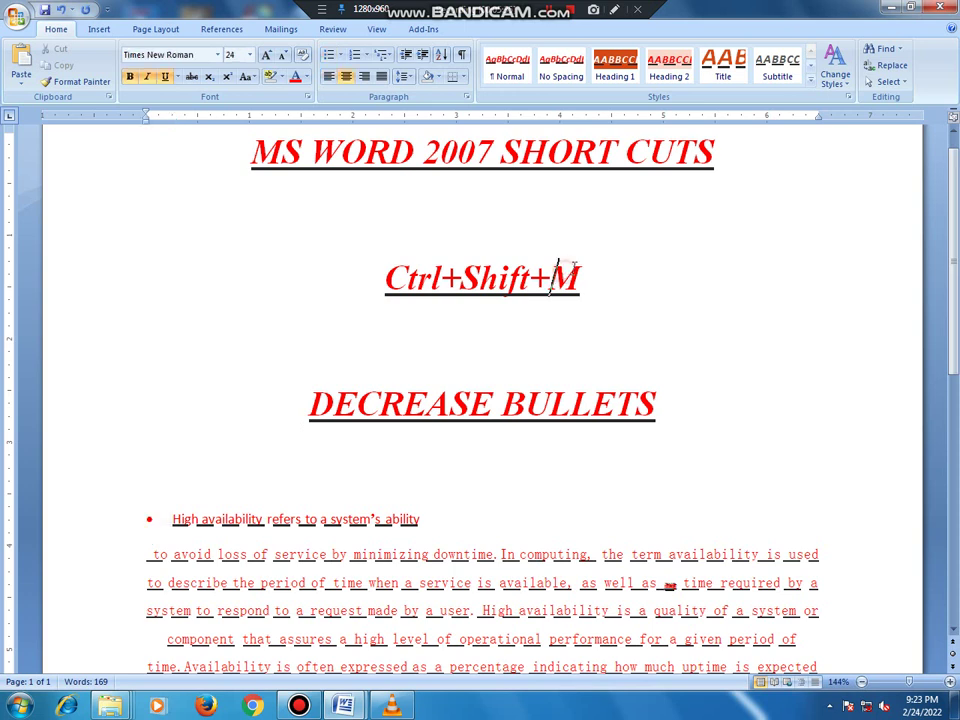
{"action": "type", "text": "N"}
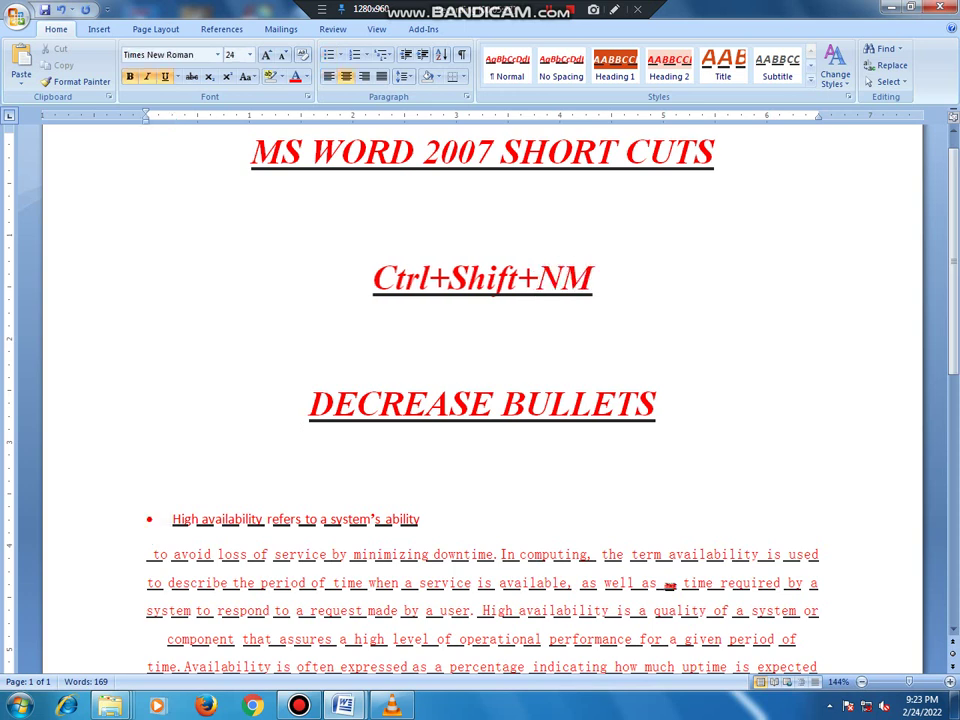
{"action": "key", "text": "Right"}
{"action": "key", "text": "BackSpace"}
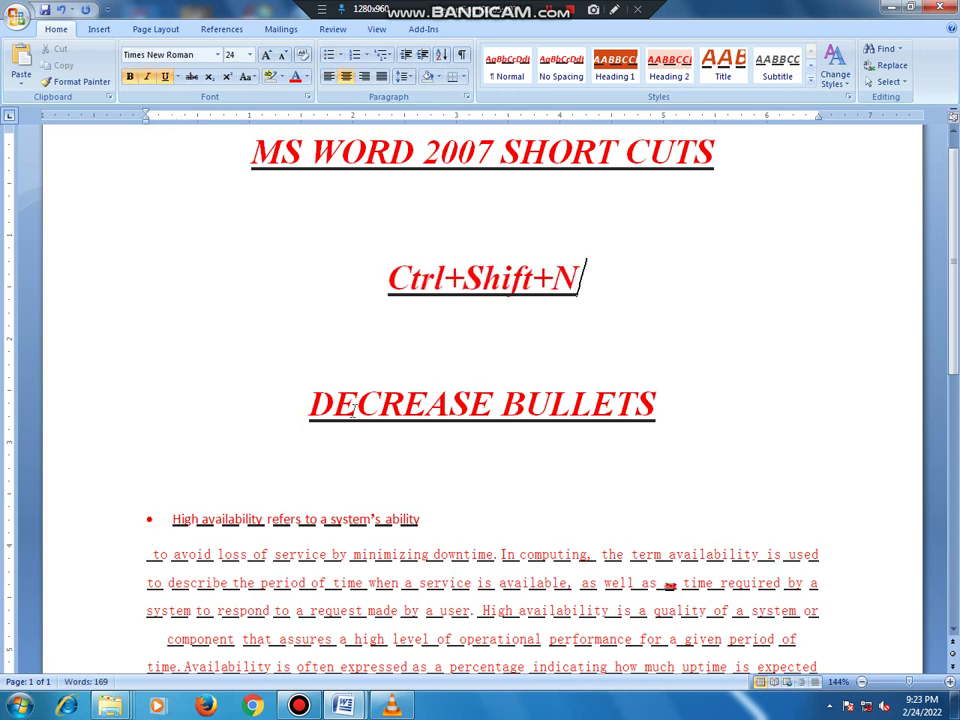
- Replace the 'DECREASE BULLETS' heading with 'DECREASE WORD'
{"action": "left_click_drag", "start_coordinate": [310, 402], "coordinate": [656, 368]}
{"action": "key", "text": "Left"}
{"action": "triple_click", "coordinate": [721, 392]}
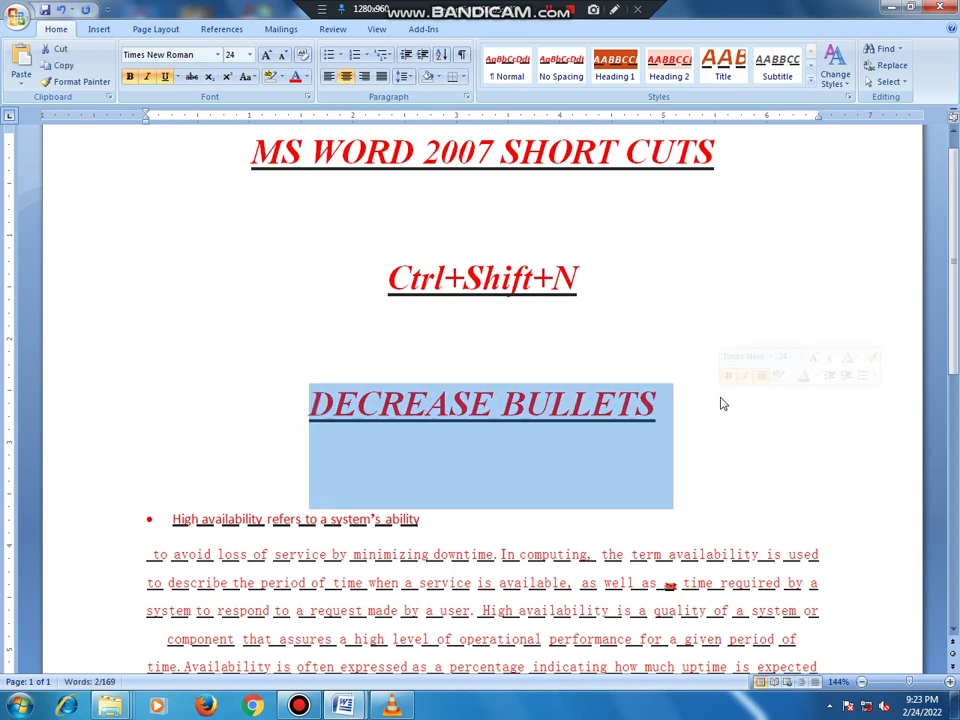
{"action": "type", "text": "DECRE"}
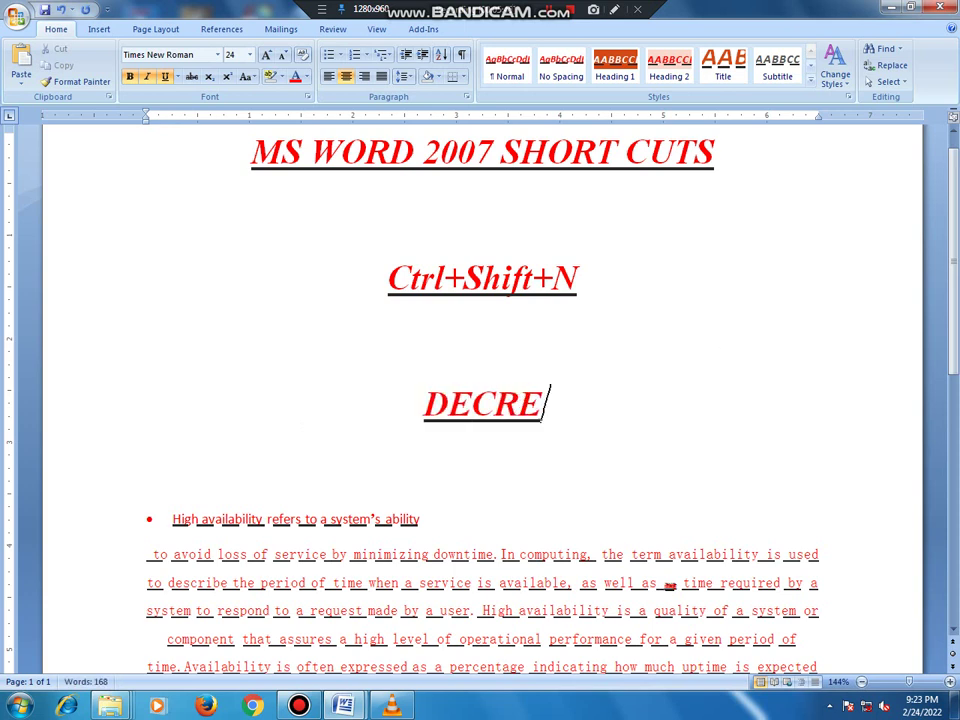
{"action": "type", "text": "A"}
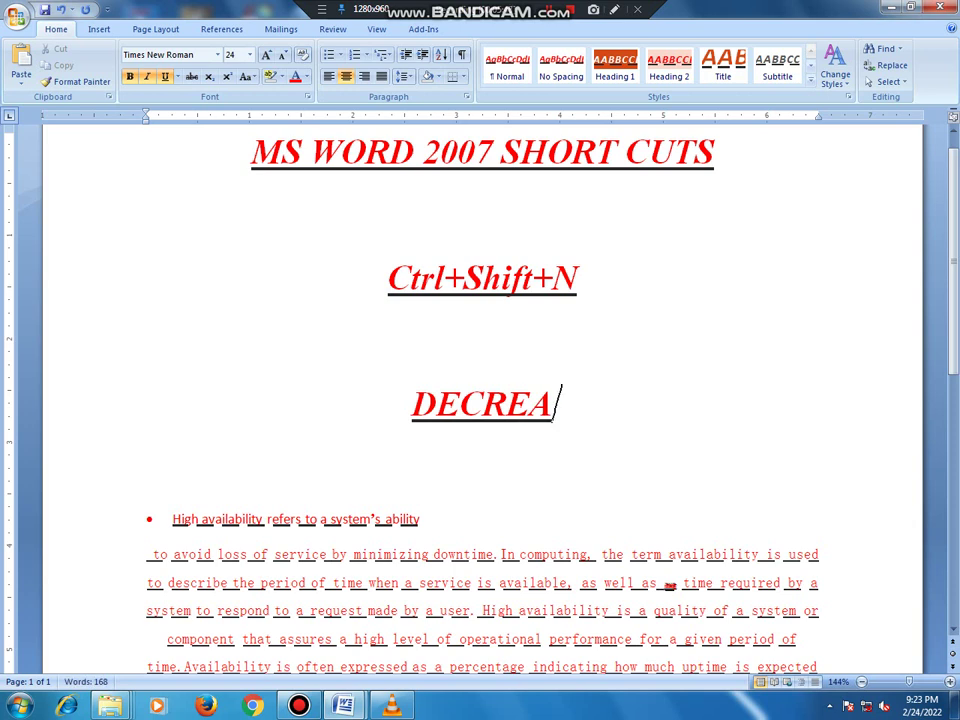
{"action": "type", "text": "SE "}
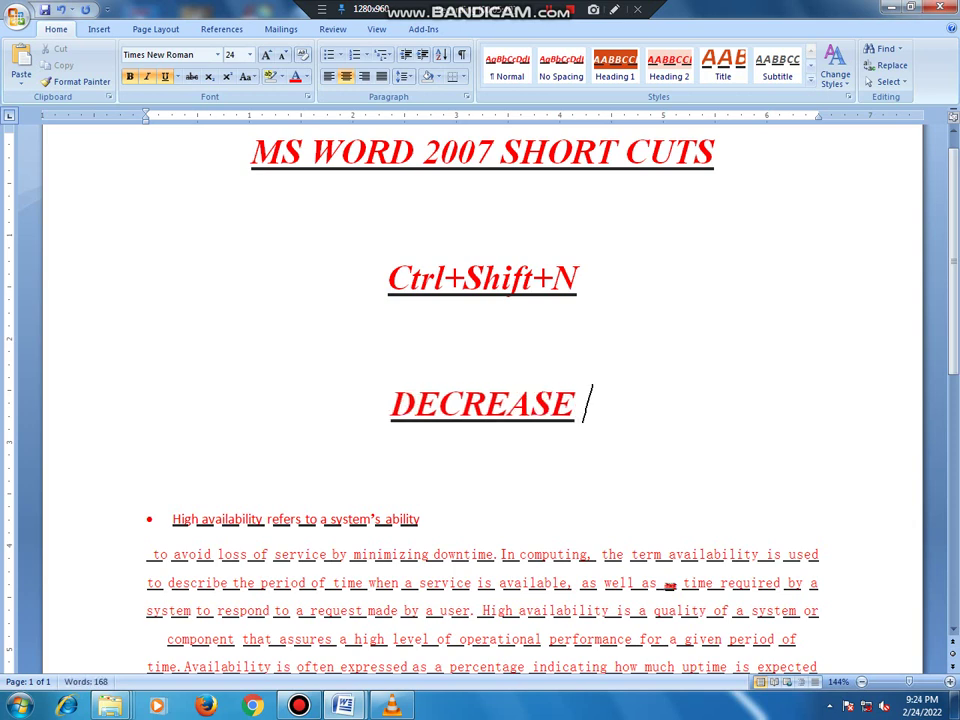
{"action": "type", "text": "WORD"}
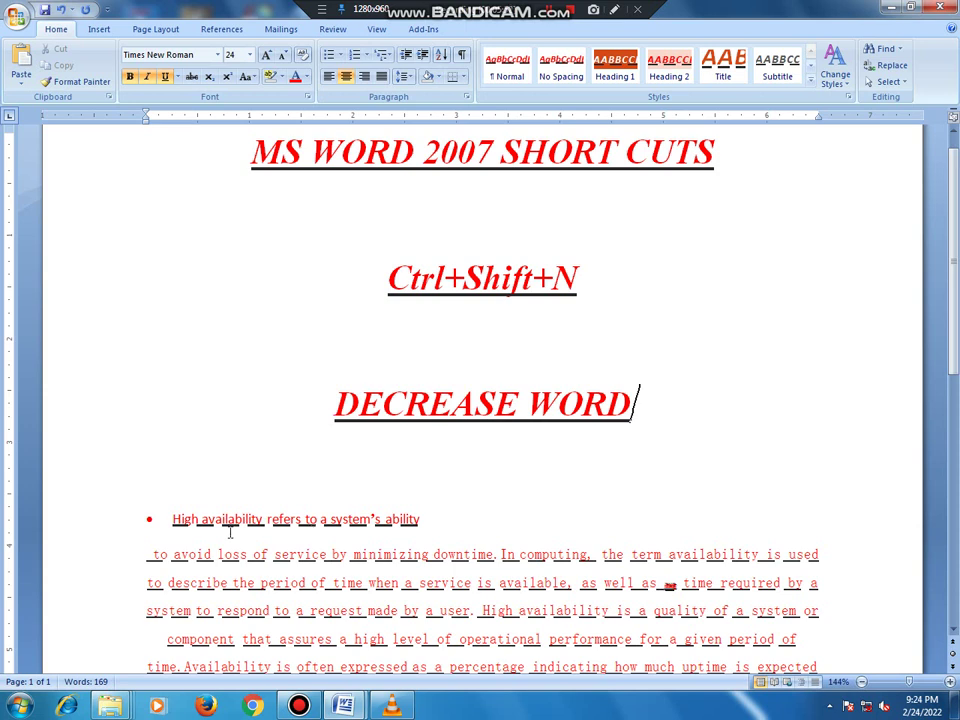
- Return the 'High availability' line to Normal style, removing its bullet
{"action": "triple_click", "coordinate": [225, 519]}
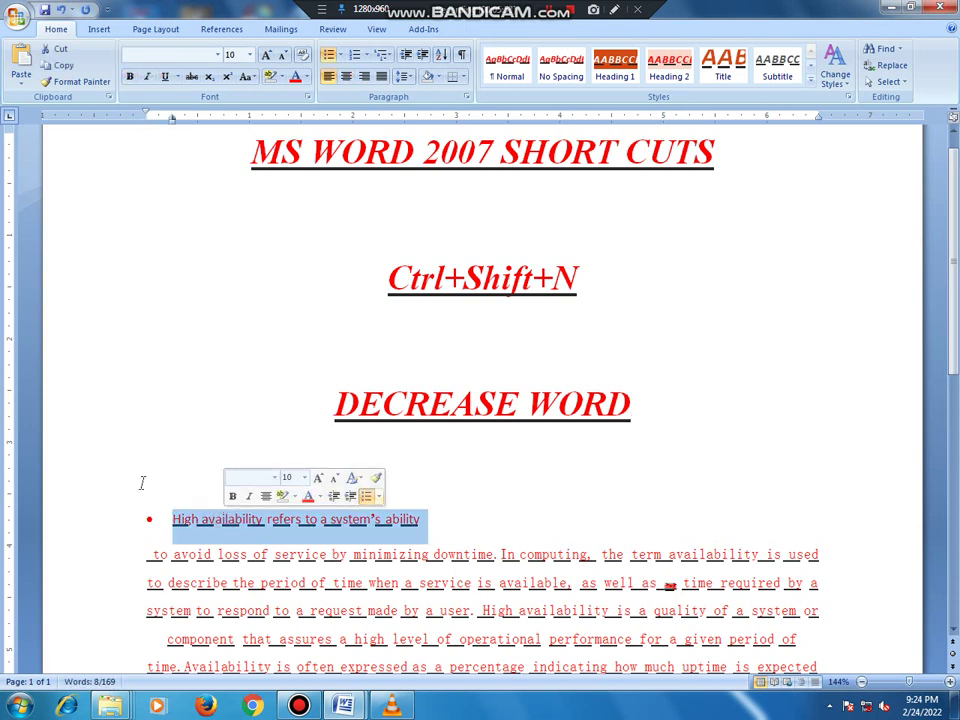
{"action": "key", "text": "ctrl+shift+n"}
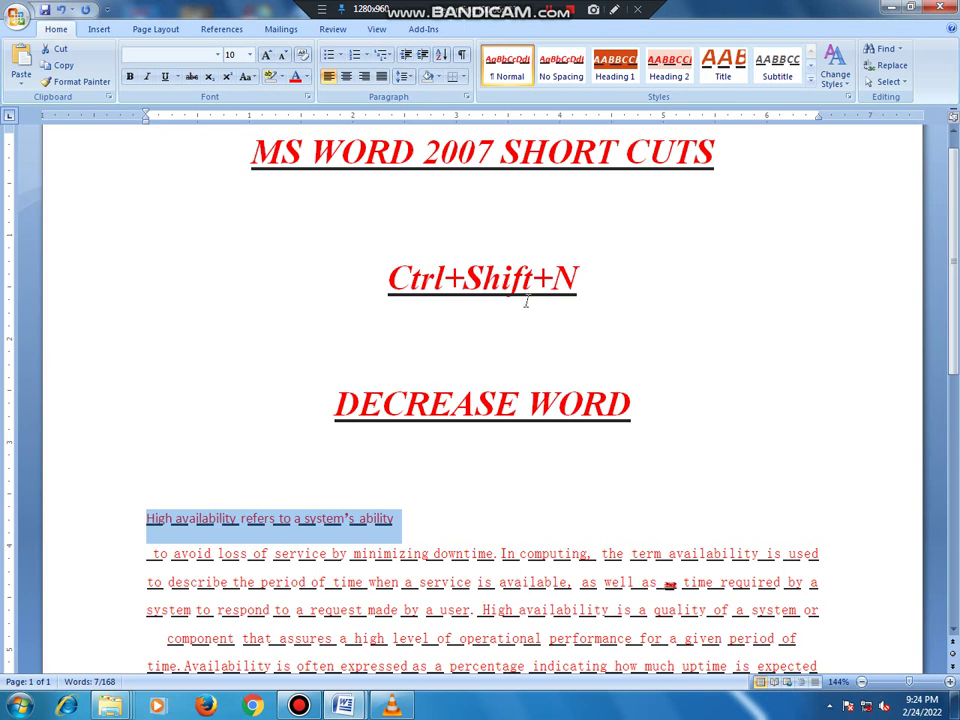
{"action": "left_click", "coordinate": [577, 278]}
- Change the title to Ctrl+Shift+P and retype the heading as 'CHANGE FOUNT SIZE IN THE FOUNT SIZE BOX'
{"action": "key", "text": "BackSpace"}
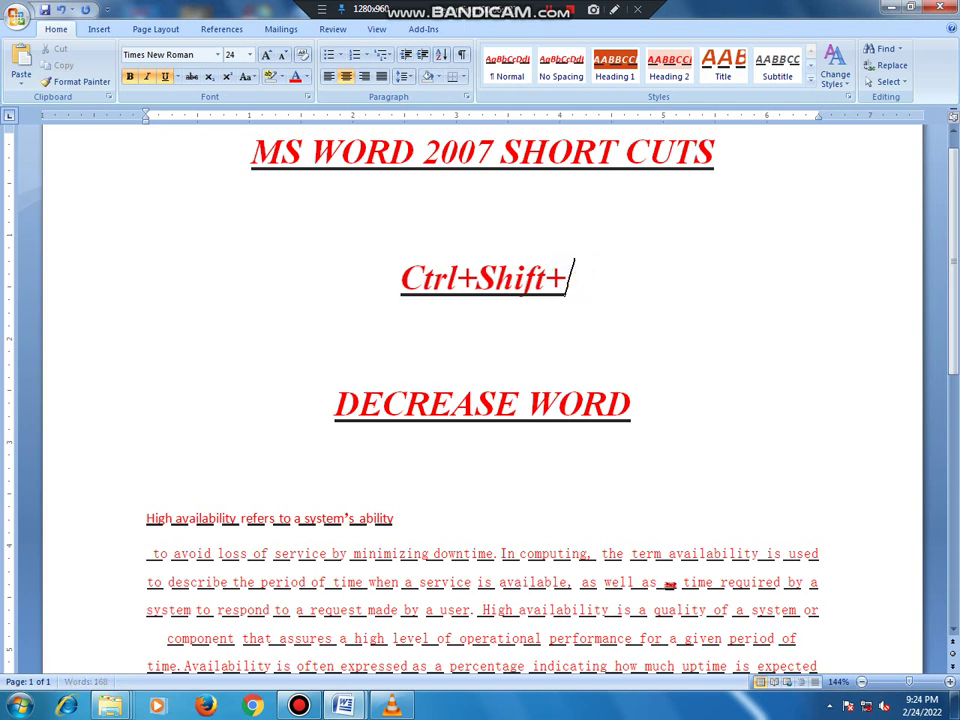
{"action": "type", "text": "P"}
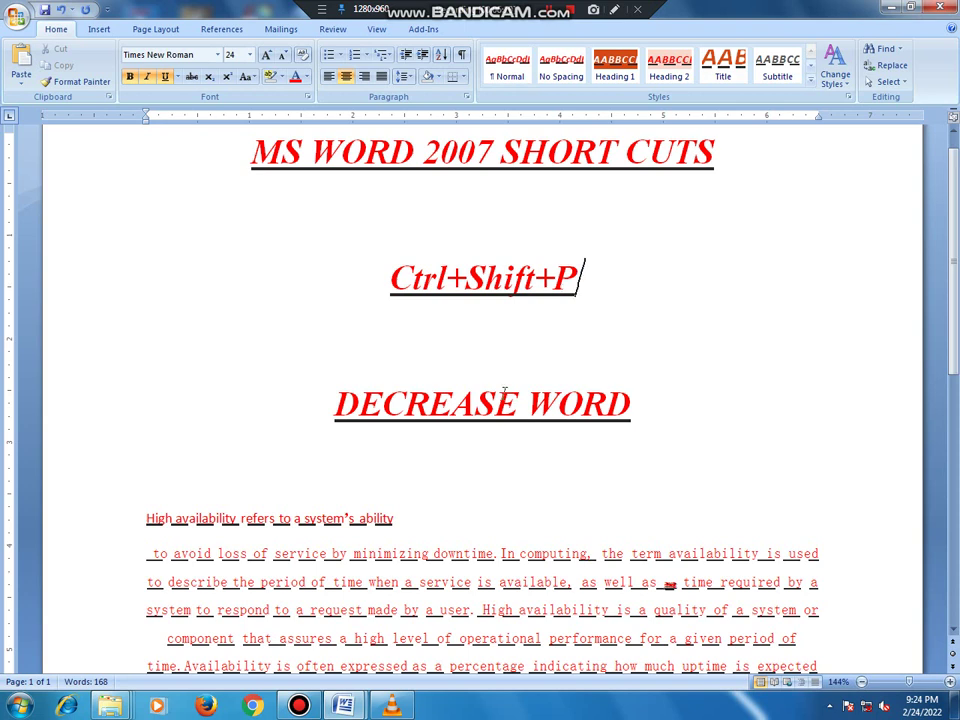
{"action": "mouse_move", "coordinate": [527, 508]}
{"action": "left_mouse_down"}
{"action": "mouse_move", "coordinate": [505, 391]}
{"action": "mouse_move", "coordinate": [507, 400]}
{"action": "left_mouse_up"}
{"action": "type", "text": "CH"}
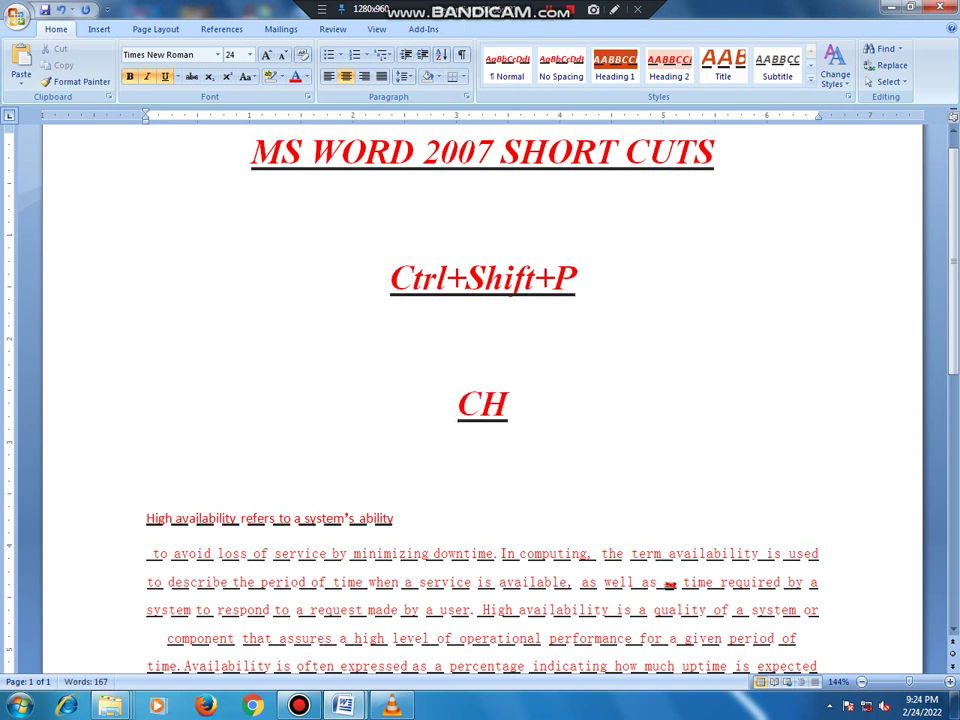
{"action": "type", "text": "ANGE FOUNT "}
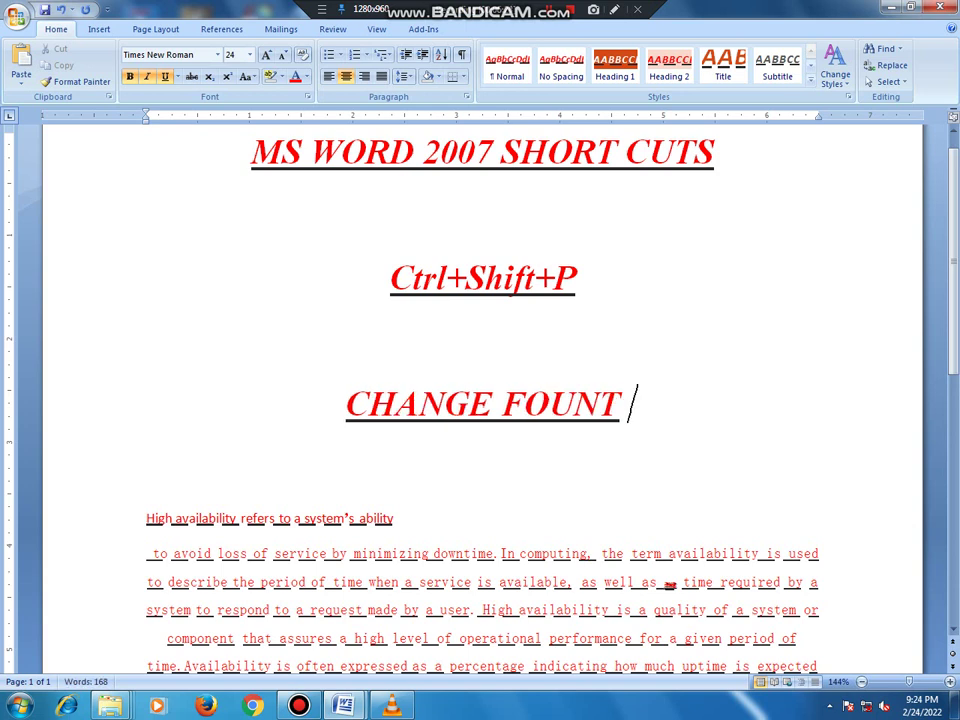
{"action": "type", "text": "SIZE"}
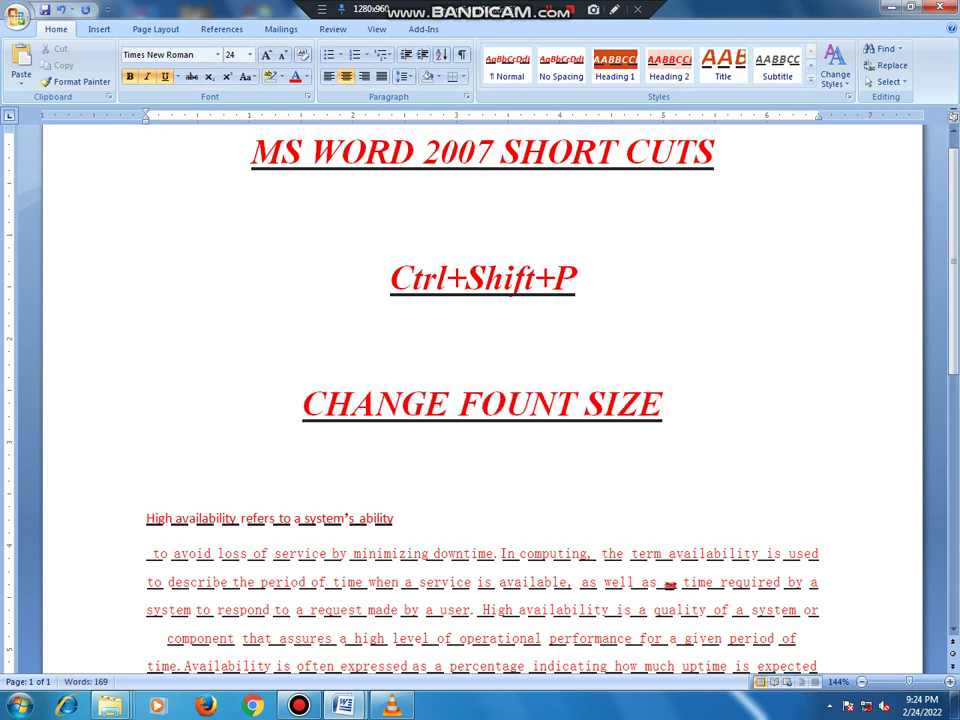
{"action": "type", "text": " IN THE F"}
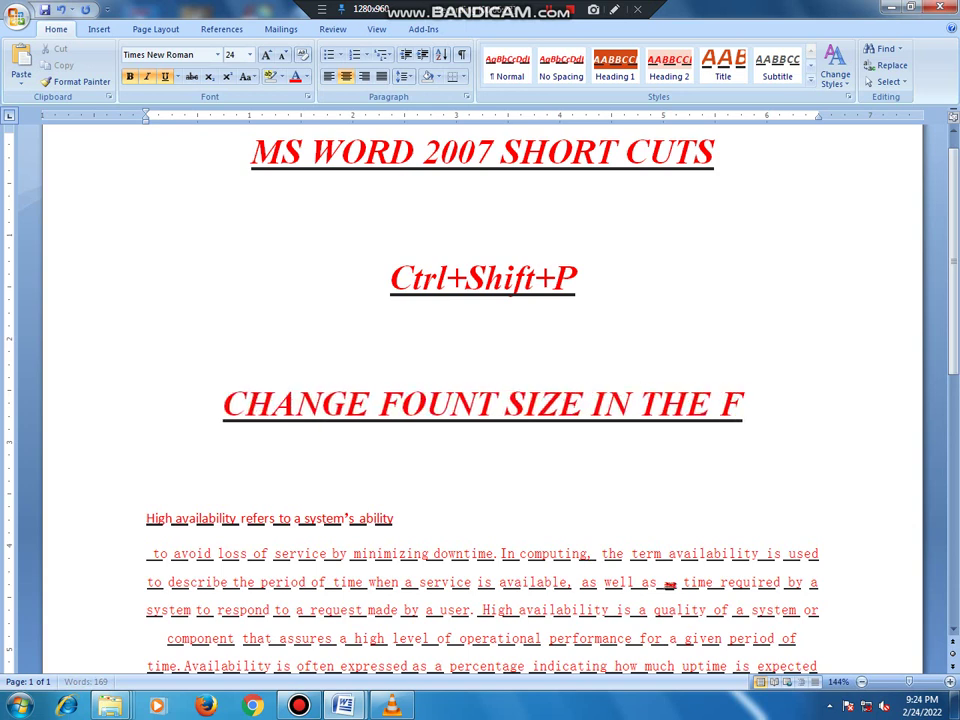
{"action": "type", "text": "OUNT SIZ"}
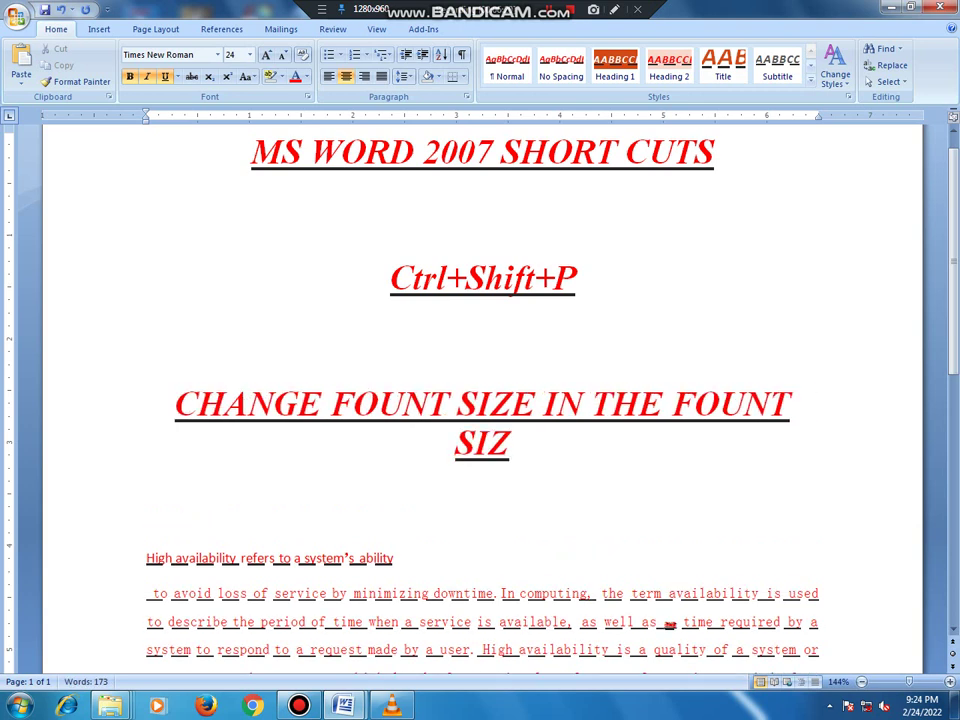
{"action": "type", "text": "E BOX"}
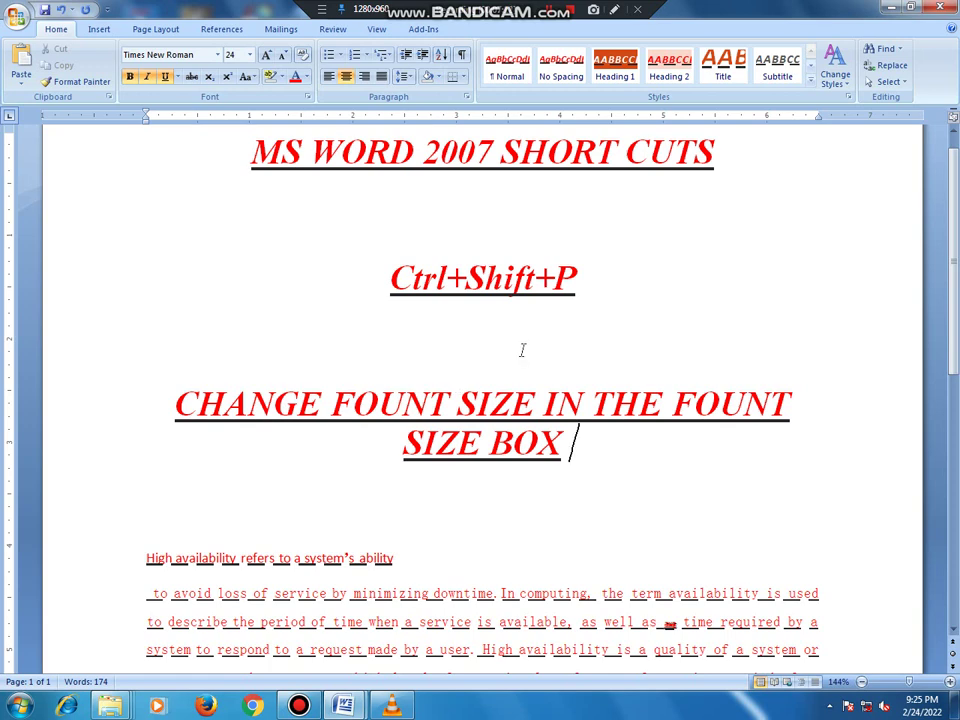
- Delete the 'CHANGE FOUNT SIZE IN THE FOUNT SIZE BOX' heading so body text follows the title
{"action": "left_click_drag", "start_coordinate": [572, 440], "coordinate": [153, 363]}
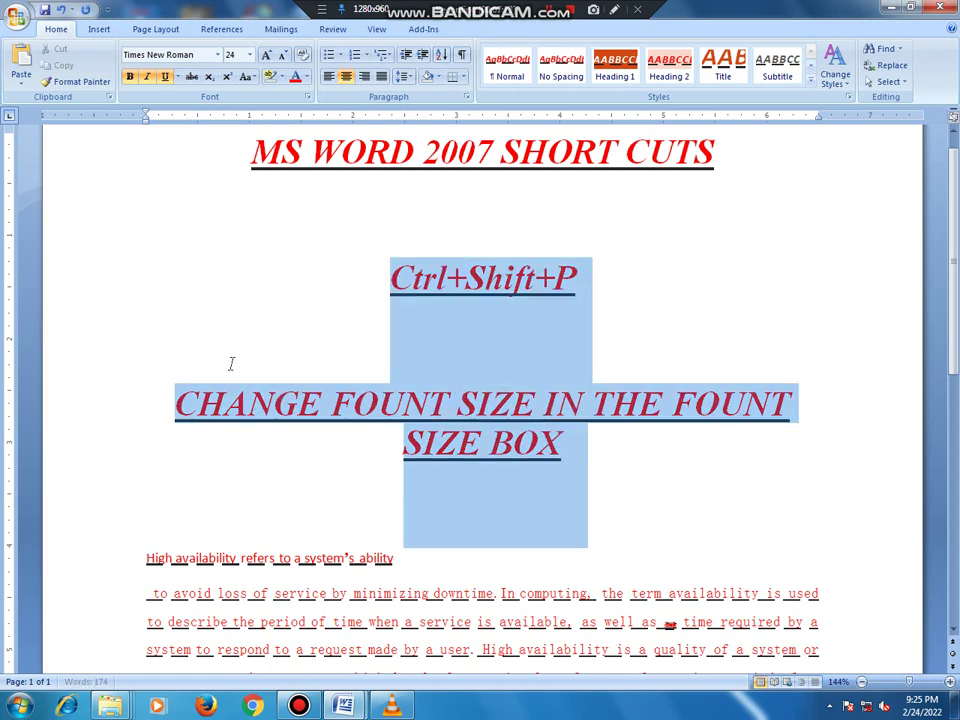
{"action": "left_click", "coordinate": [5, 403]}
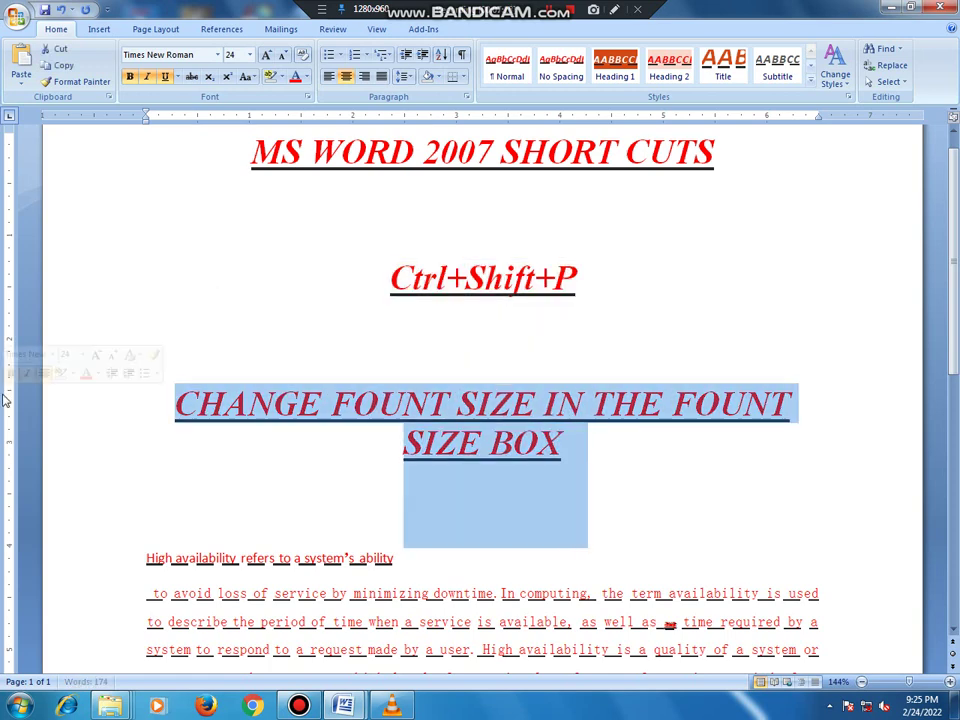
{"action": "key", "text": "Delete"}
{"action": "left_click", "coordinate": [604, 268]}
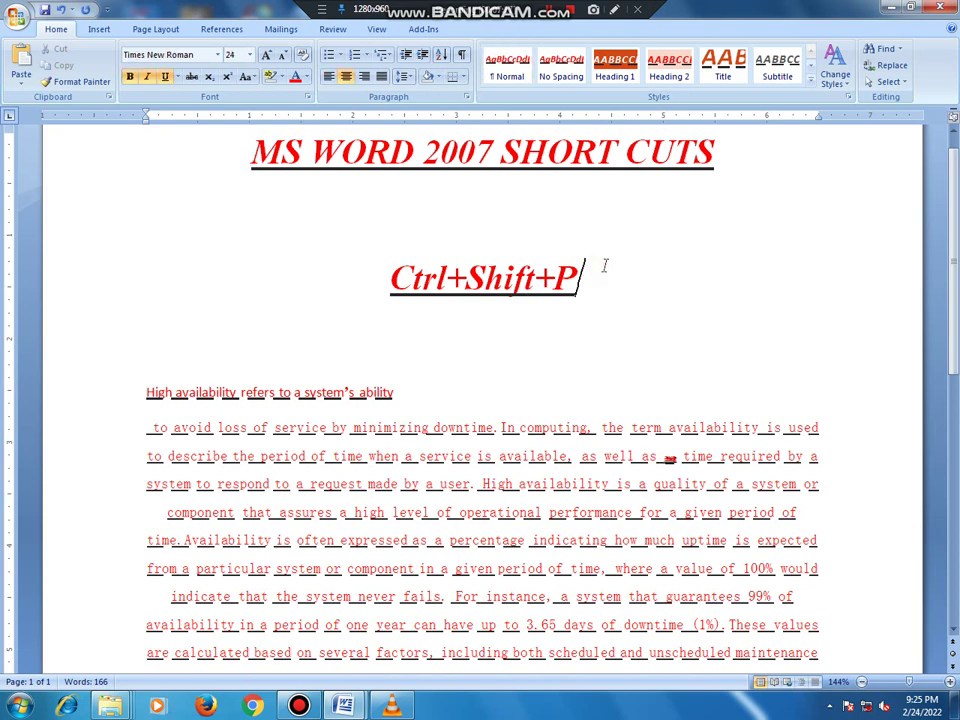
- Change the shortcut title to Ctrl+Shift+F8 and start a new line below it
{"action": "key", "text": "BackSpace"}
{"action": "type", "text": "F8"}
{"action": "key", "text": "Return"}
{"action": "key", "text": "Return"}
{"action": "key", "text": "Return"}
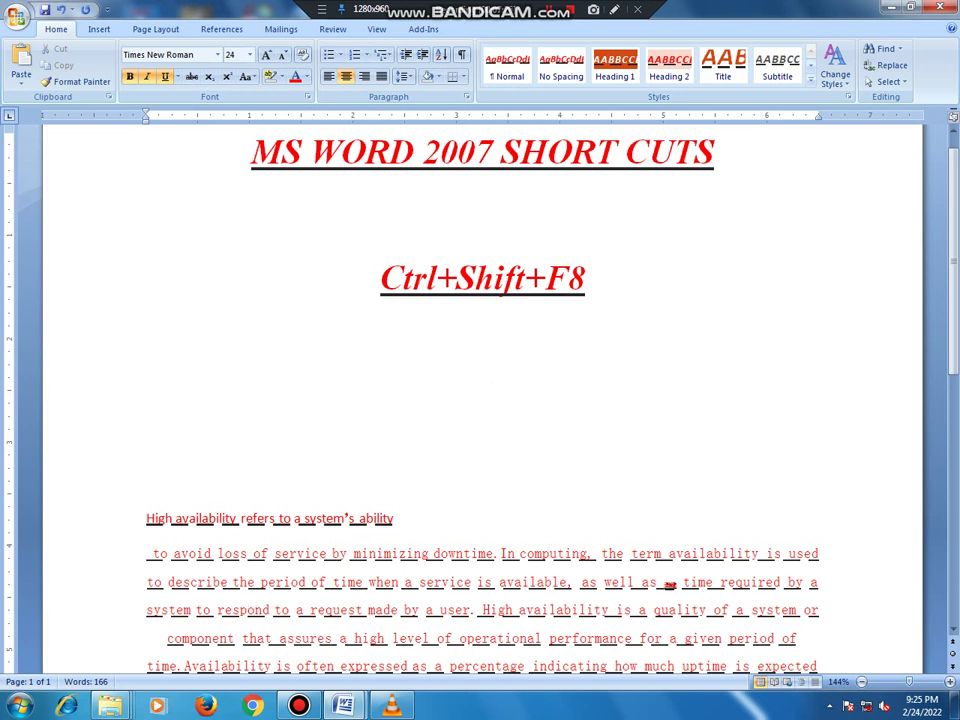
- Type the heading 'INSERT VIEW, TAB, SPACE, ETC' and add blank lines beneath it
{"action": "type", "text": "INSERT VIE"}
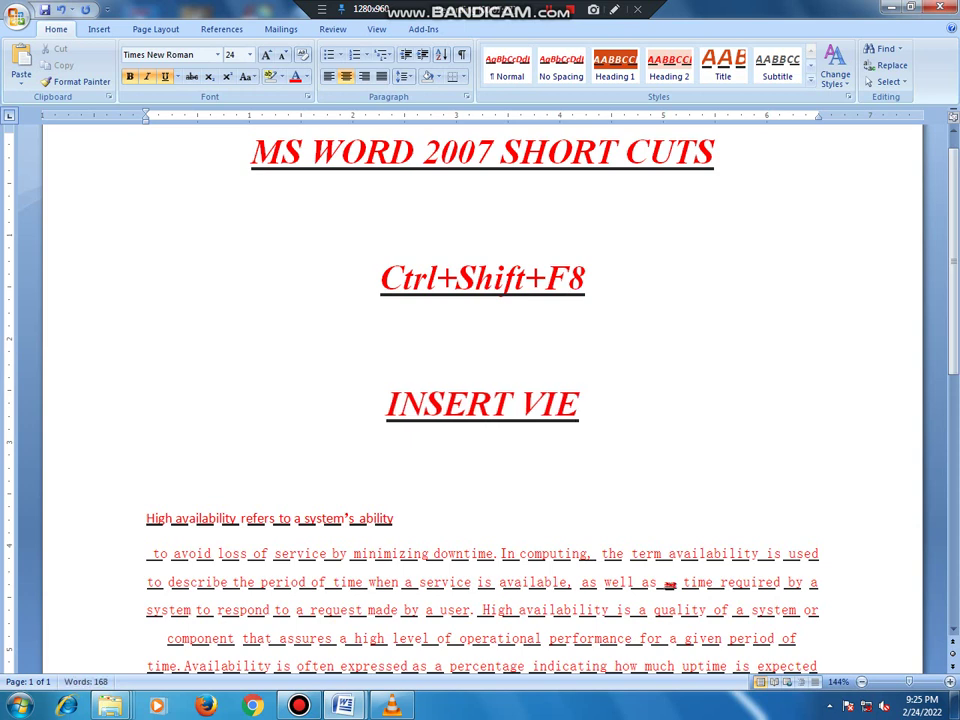
{"action": "type", "text": "E"}
{"action": "key", "text": "BackSpace"}
{"action": "type", "text": "W, TAB"}
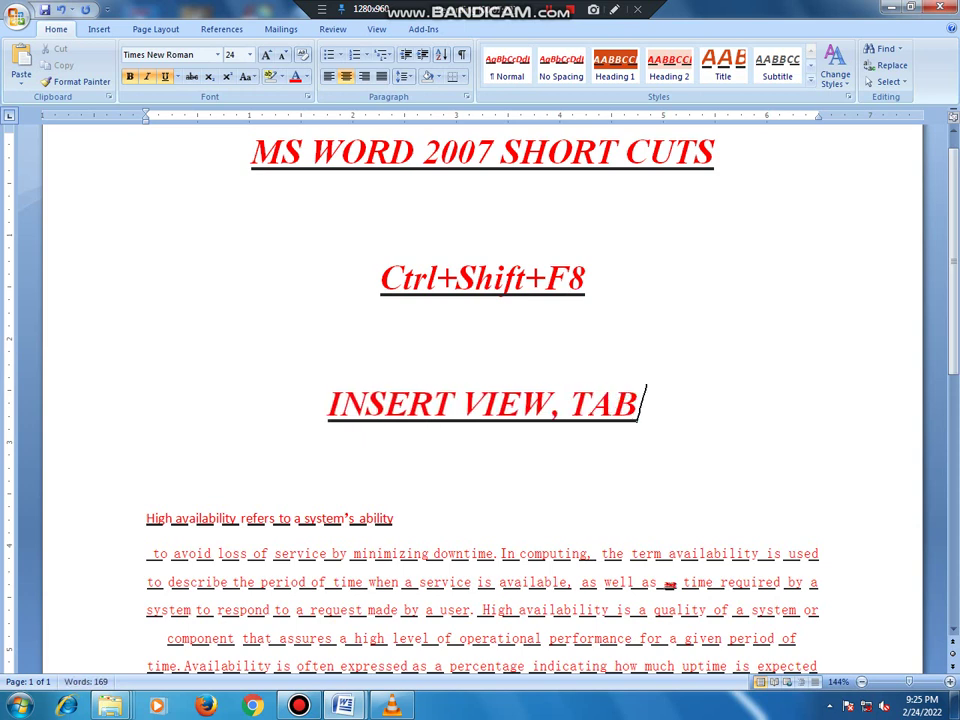
{"action": "type", "text": ","}
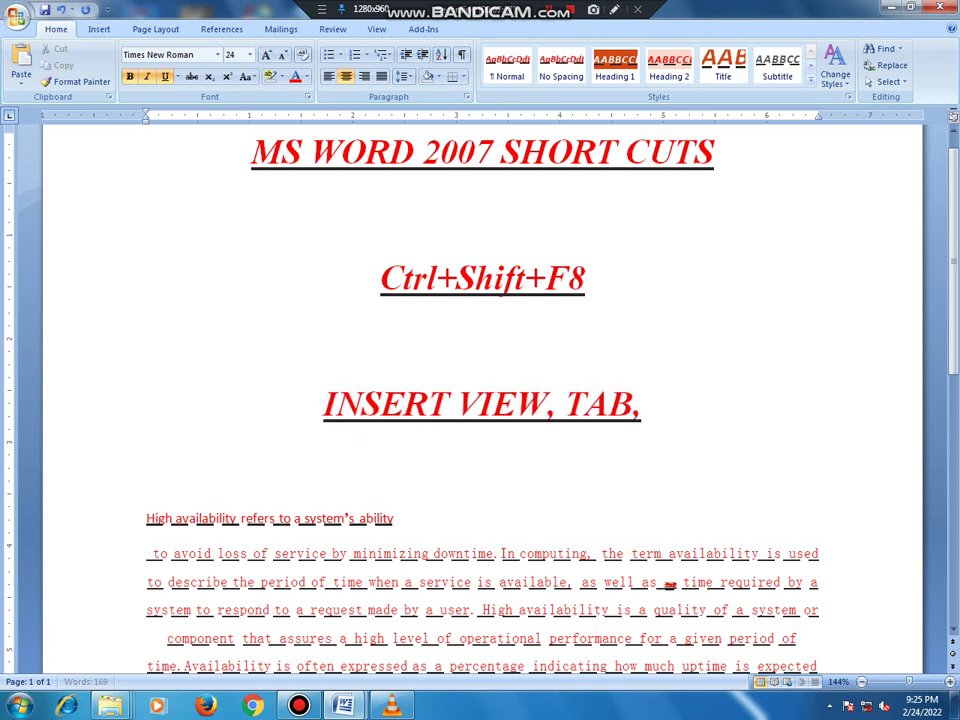
{"action": "type", "text": " SPAC"}
{"action": "key", "text": "BackSpace"}
{"action": "type", "text": "ACE, "}
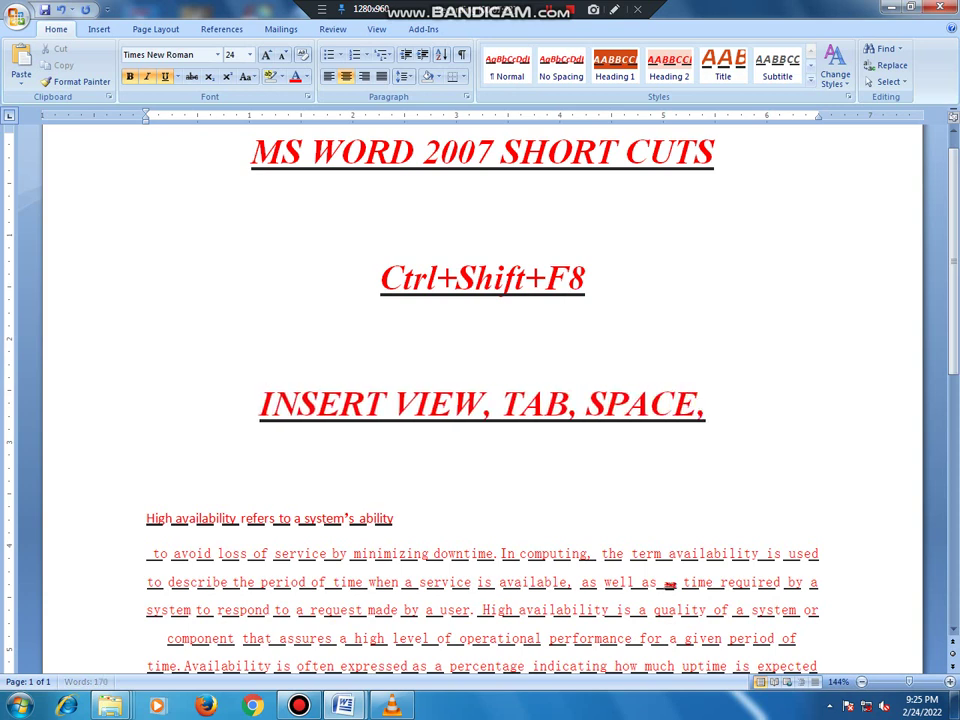
{"action": "type", "text": "ETC"}
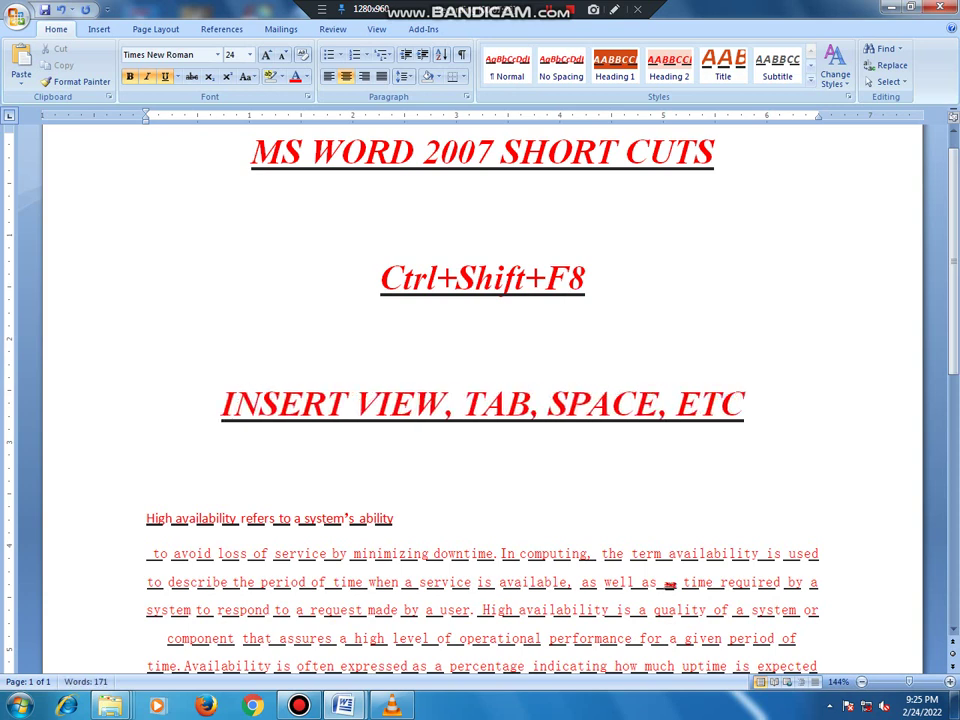
{"action": "key", "text": "Return"}
{"action": "key", "text": "Return"}
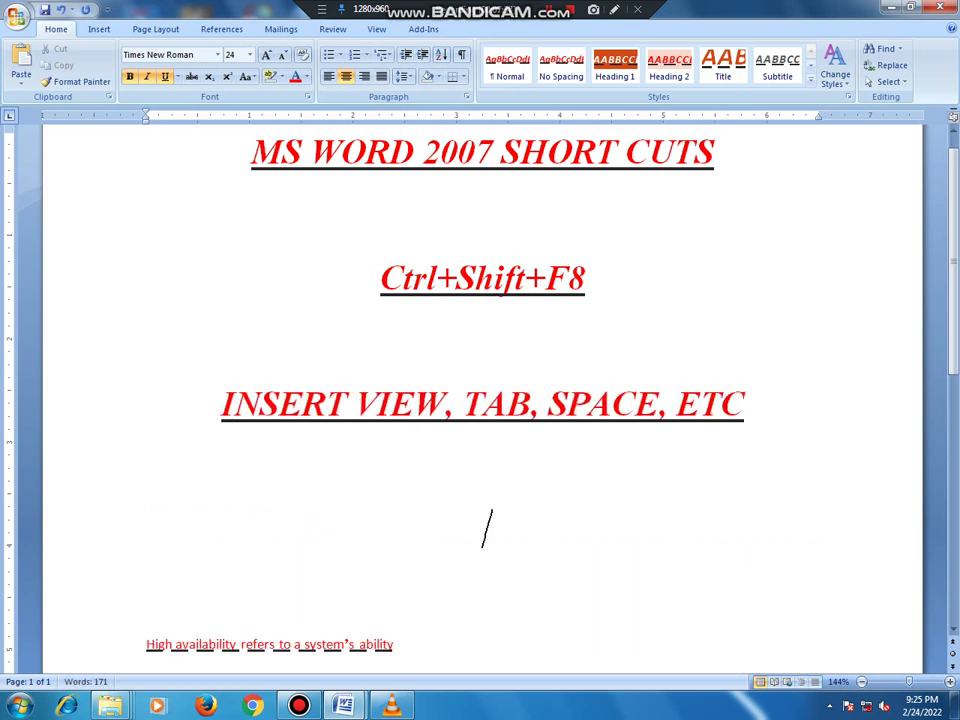
{"action": "key", "text": "shift+Down"}
{"action": "key", "text": "shift+Down"}
- Undo back to the Ctrl+Shift+P heading, dropping the 'INSERT VIEW, TAB, SPACE, ETC' heading
{"action": "scroll", "coordinate": [589, 428], "scroll_direction": "down", "scroll_amount": 2}
{"action": "scroll", "coordinate": [589, 428], "scroll_direction": "down", "scroll_amount": 1}
{"action": "scroll", "coordinate": [589, 430], "scroll_direction": "down", "scroll_amount": 2}
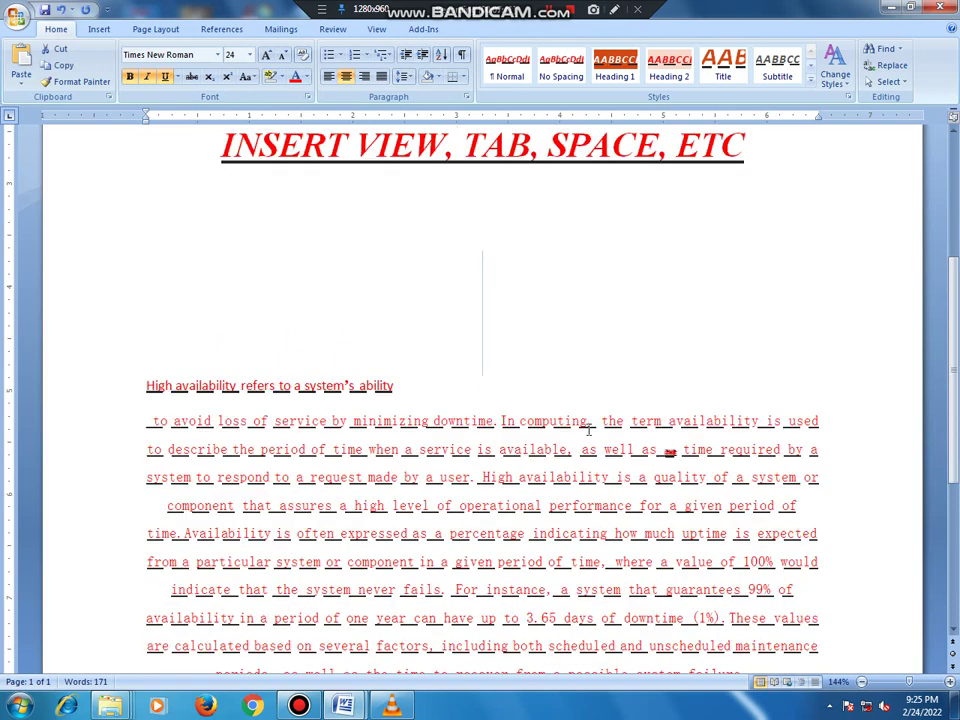
{"action": "scroll", "coordinate": [589, 428], "scroll_direction": "down", "scroll_amount": 2}
{"action": "scroll", "coordinate": [589, 428], "scroll_direction": "up", "scroll_amount": 4}
{"action": "scroll", "coordinate": [589, 428], "scroll_direction": "up", "scroll_amount": 4}
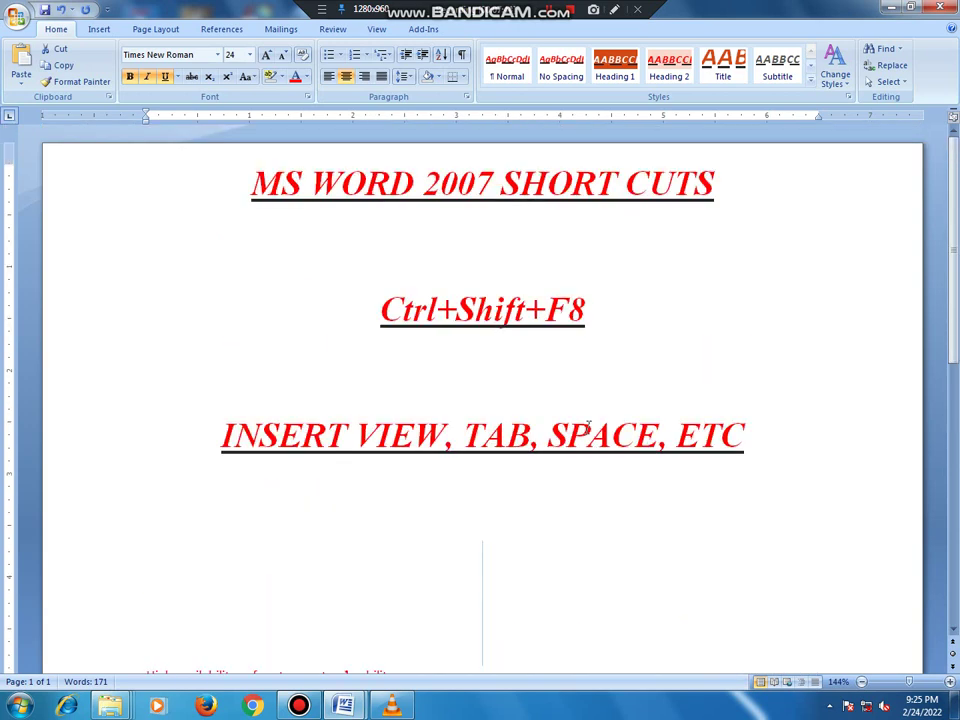
{"action": "scroll", "coordinate": [588, 428], "scroll_direction": "down", "scroll_amount": 3}
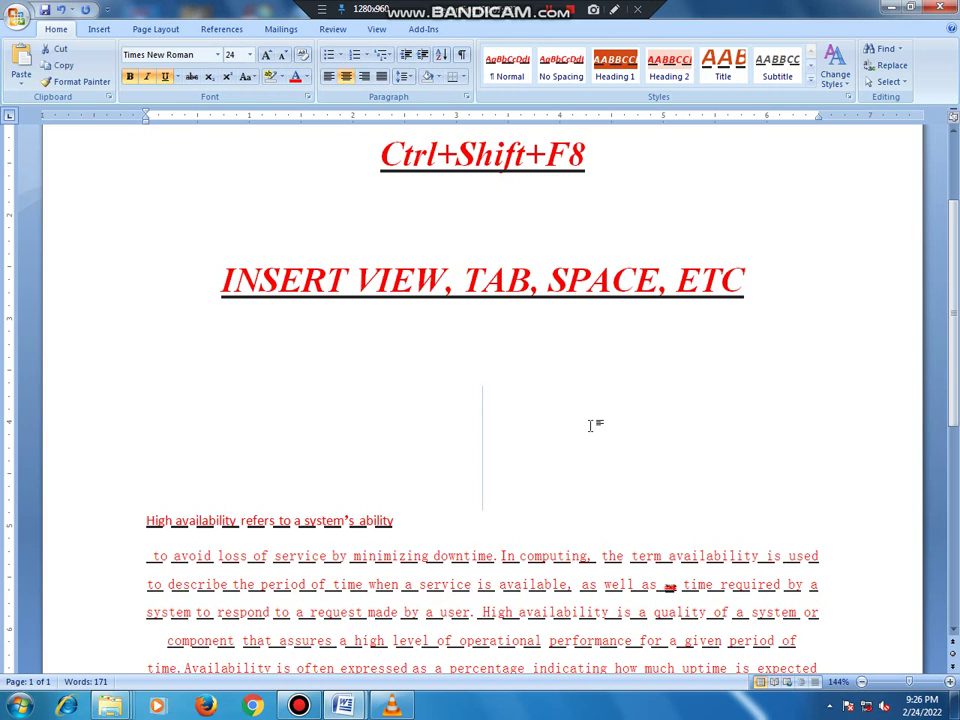
{"action": "key", "text": "ctrl+z"}
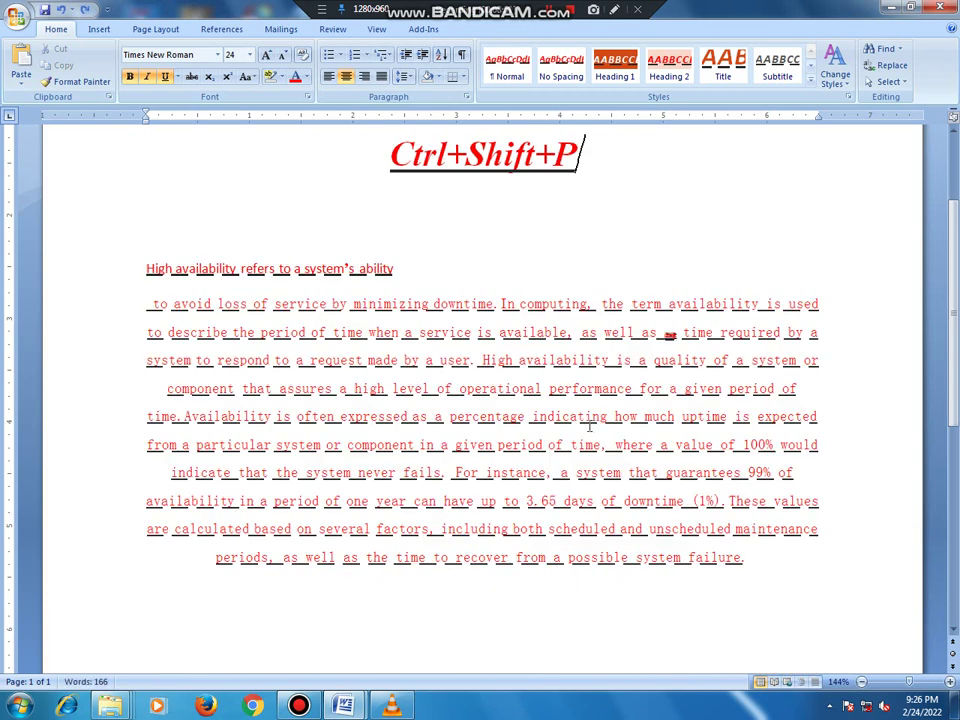
- Change the shortcut to Ctrl+Shift+F12 and add 'PRINT FILE OR DOCUMENTS' on the line below
{"action": "scroll", "coordinate": [628, 386], "scroll_direction": "up", "scroll_amount": 3}
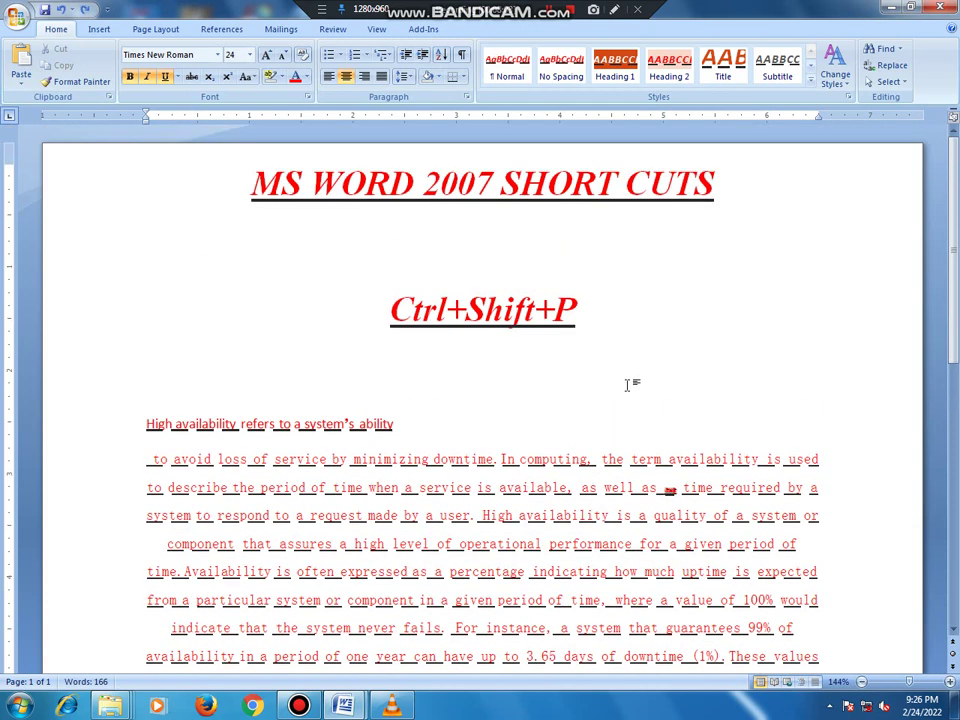
{"action": "key", "text": "BackSpace"}
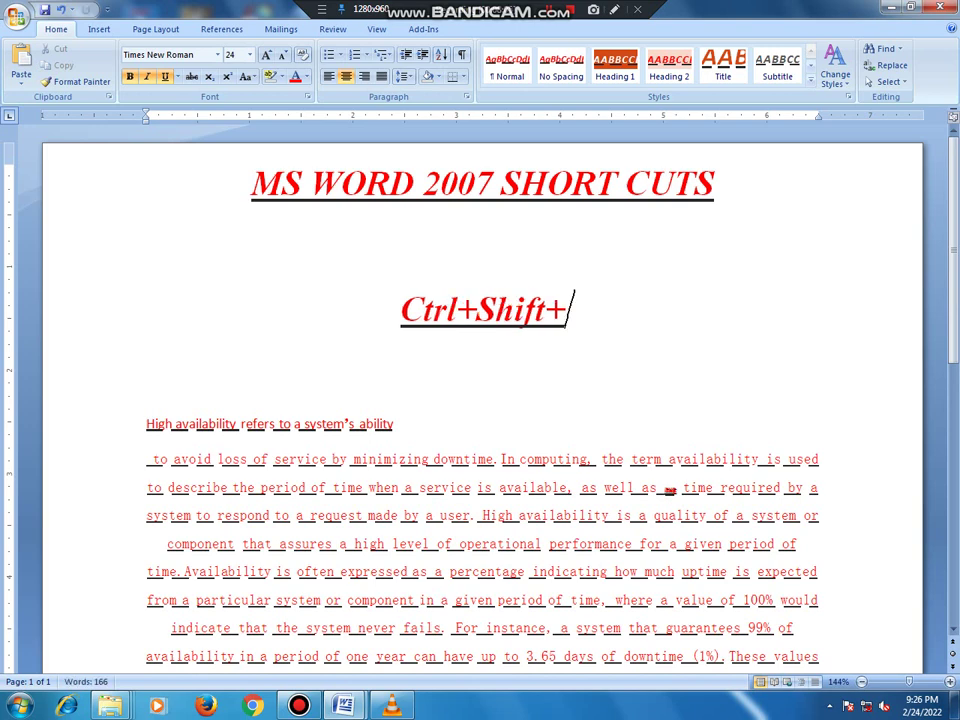
{"action": "type", "text": "F12"}
{"action": "key", "text": "Return"}
{"action": "key", "text": "Return"}
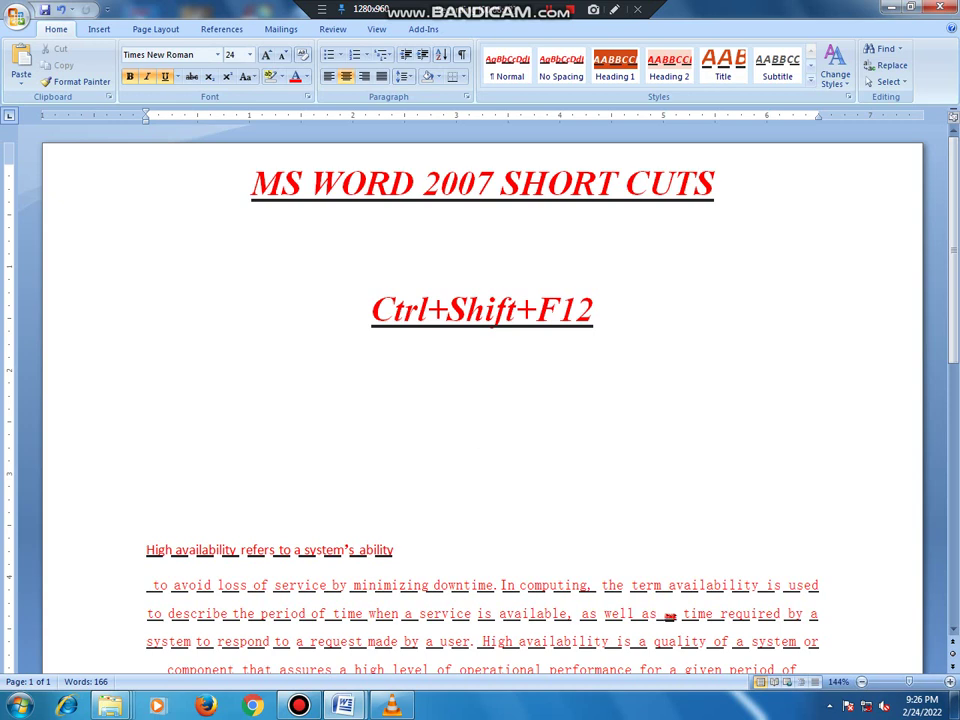
{"action": "type", "text": "PRINT"}
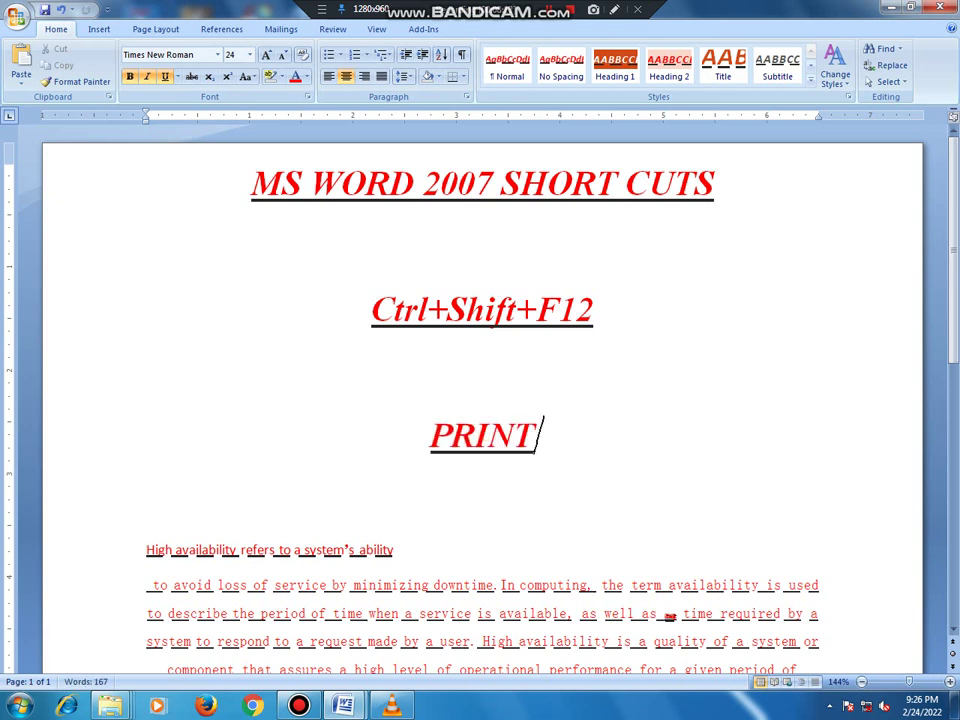
{"action": "type", "text": " FILE OR"}
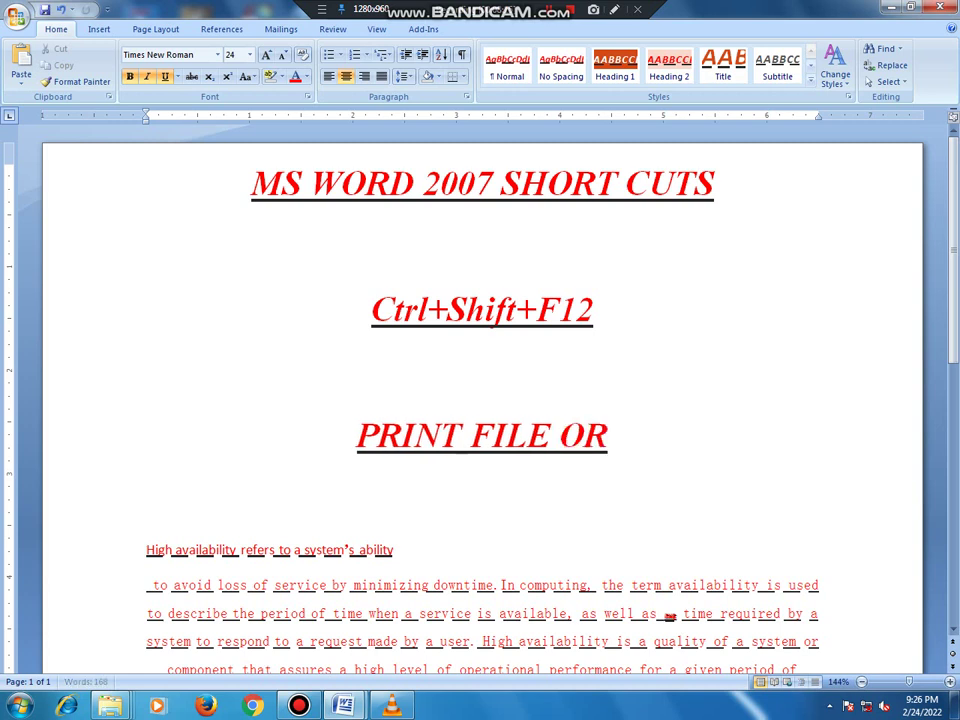
{"action": "type", "text": " DOCUMENTS"}
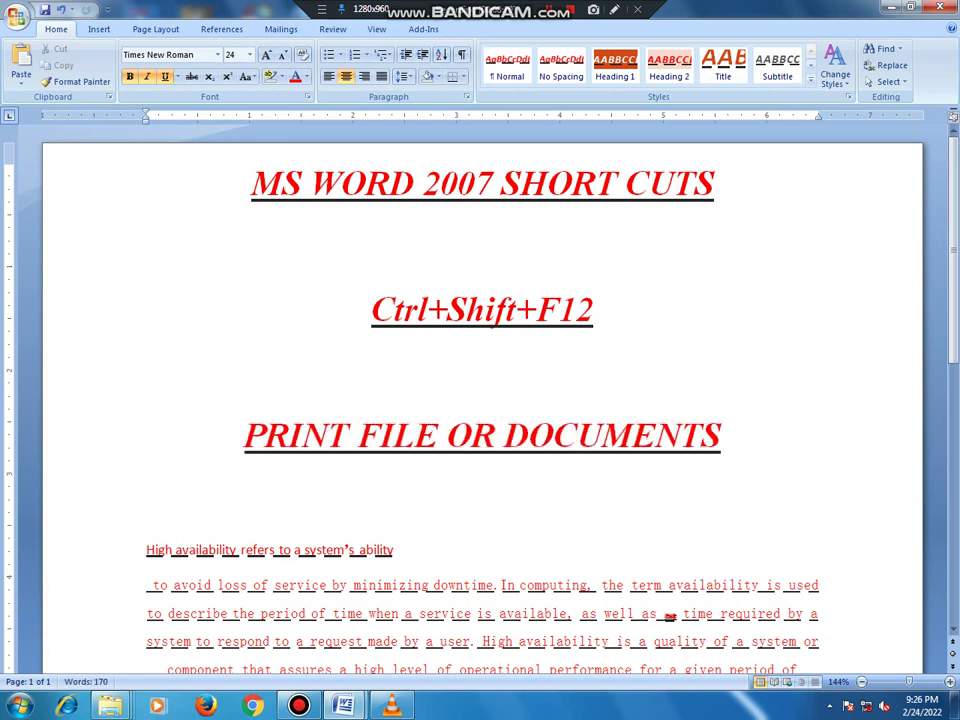
{"action": "key", "text": "ctrl+shift+F12"}
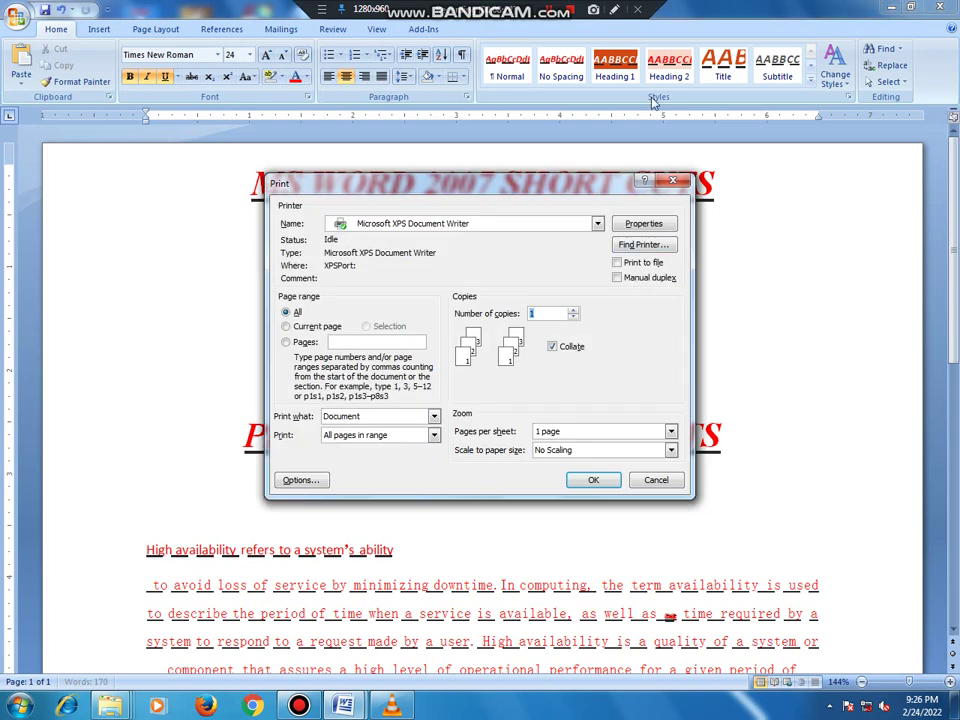
{"action": "key", "text": "ctrl+shift+p"}
{"action": "left_click_drag", "start_coordinate": [238, 156], "coordinate": [769, 519]}
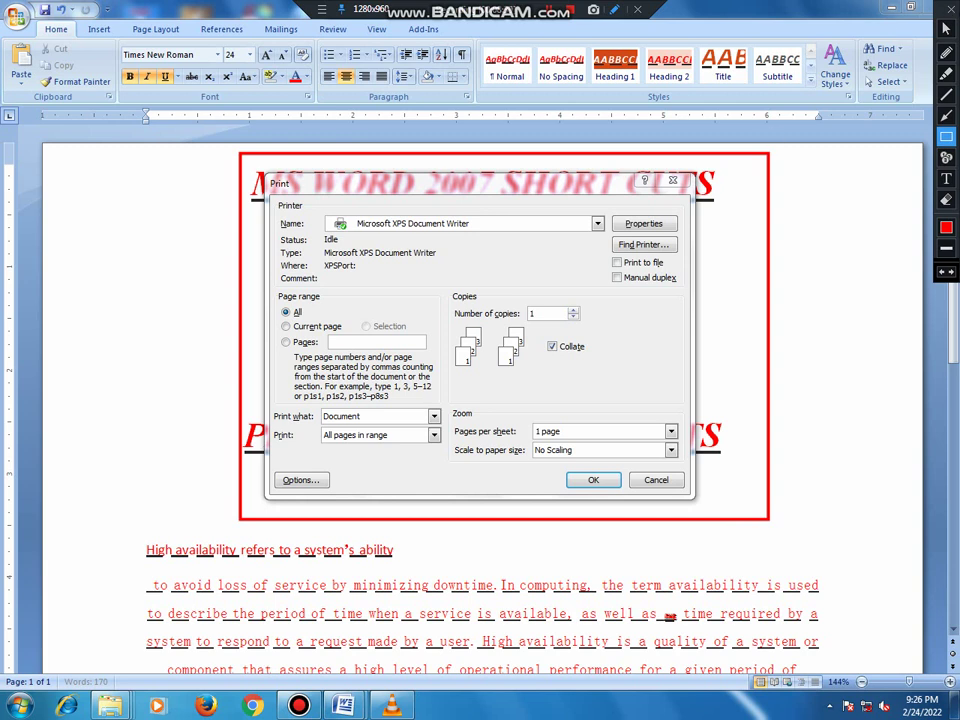
{"action": "left_click", "coordinate": [945, 30]}
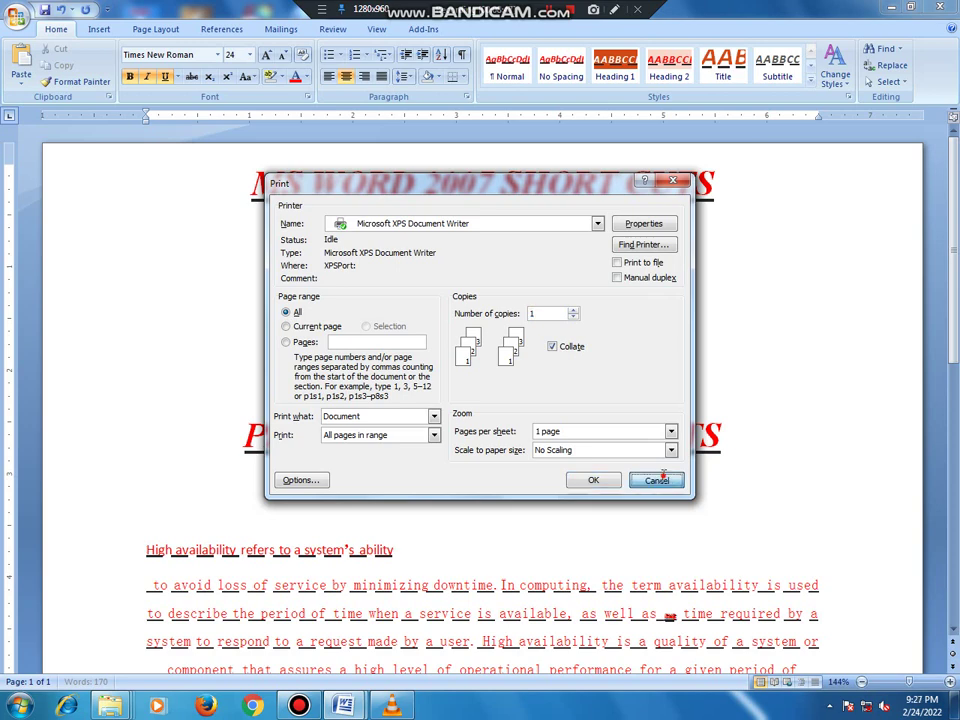
{"action": "left_click", "coordinate": [662, 480]}
{"action": "left_click", "coordinate": [613, 304]}
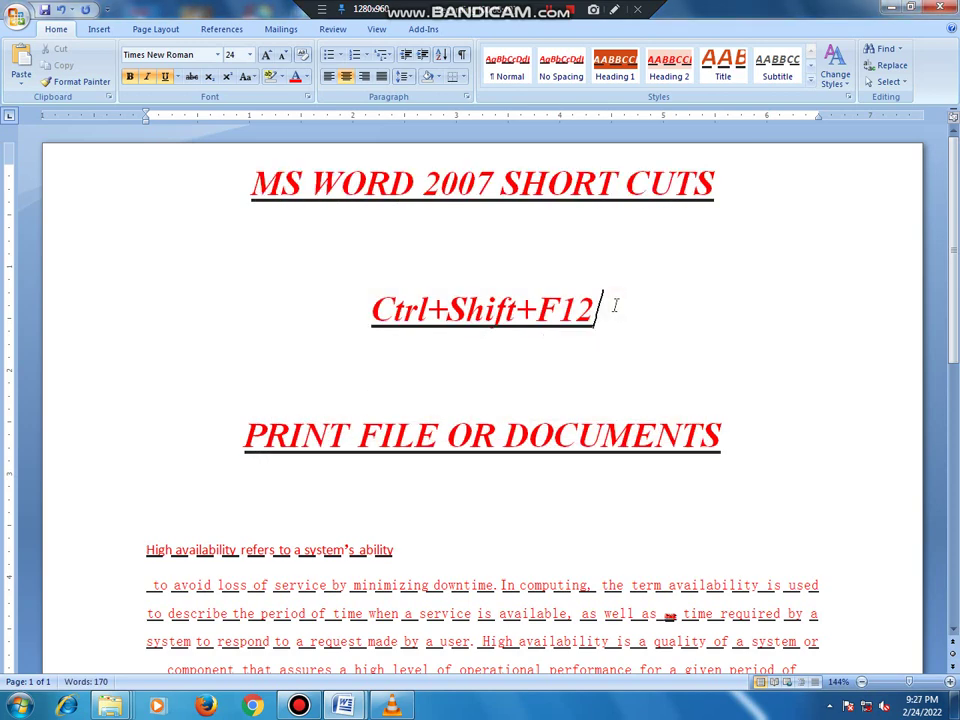
- Change the shortcut to Ctrl+Shift+W and retype the headings as 'INSERT WORD UNDERLINE'
{"action": "key", "text": "BackSpace"}
{"action": "key", "text": "BackSpace"}
{"action": "key", "text": "BackSpace"}
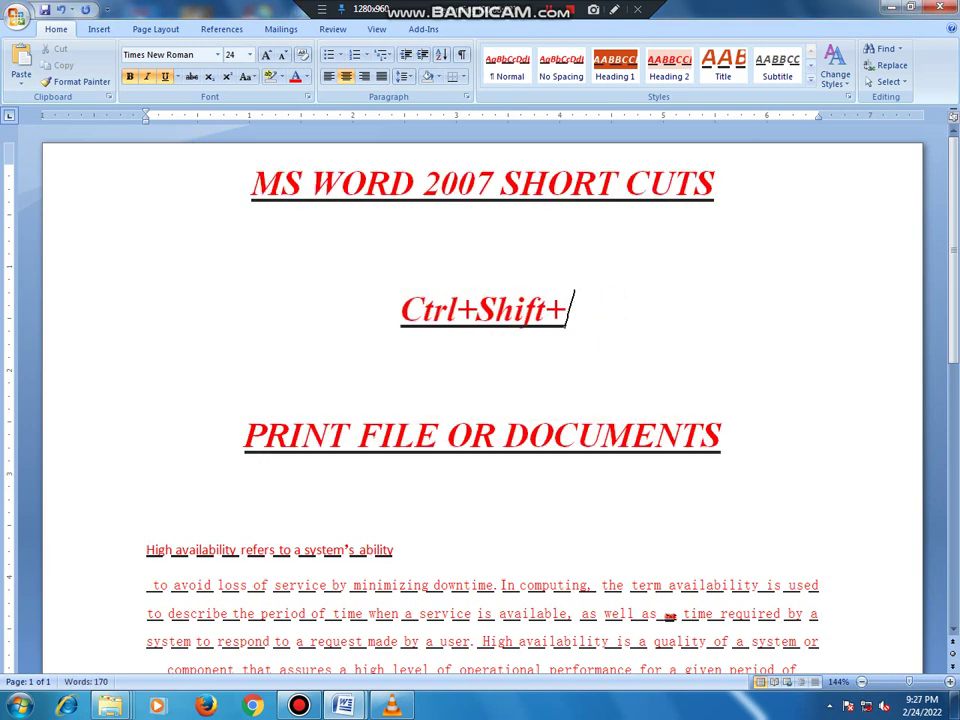
{"action": "type", "text": "W"}
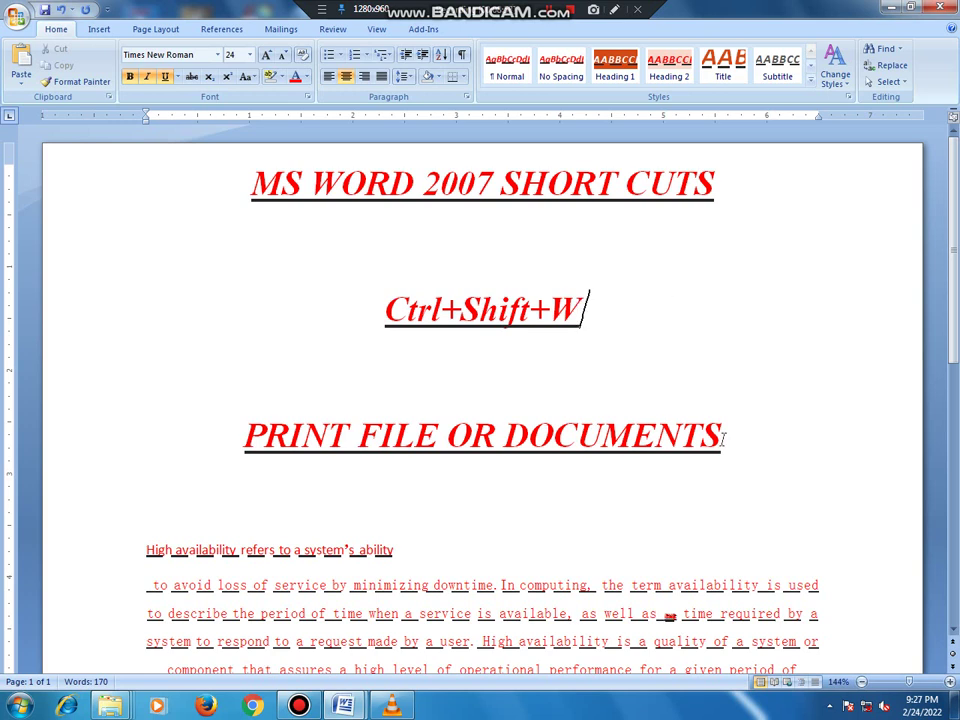
{"action": "left_click_drag", "start_coordinate": [722, 437], "coordinate": [155, 414]}
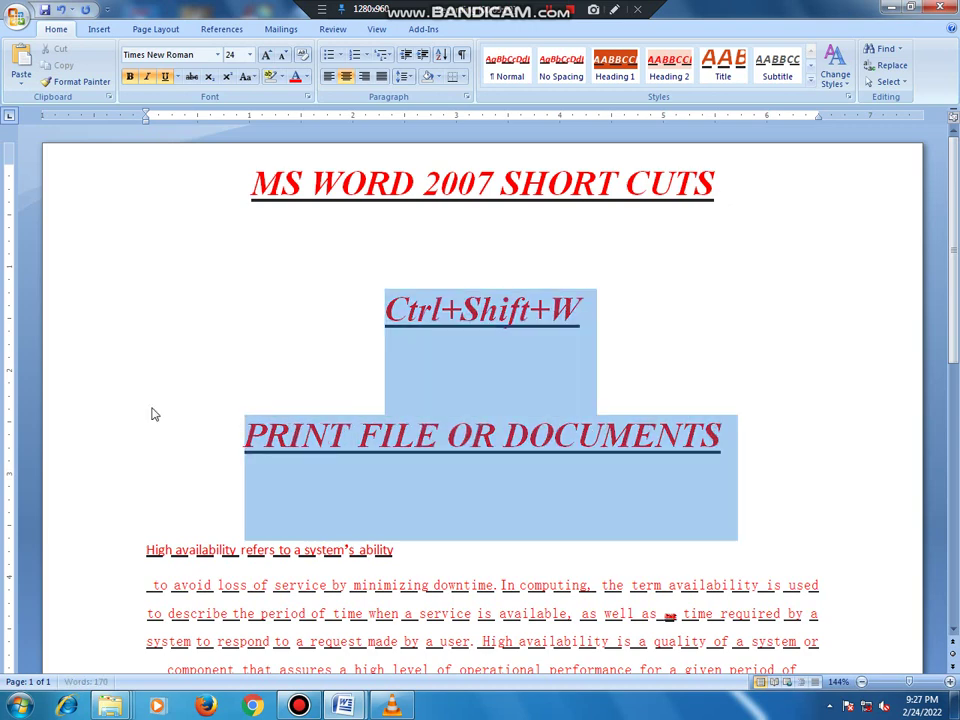
{"action": "type", "text": "INSER"}
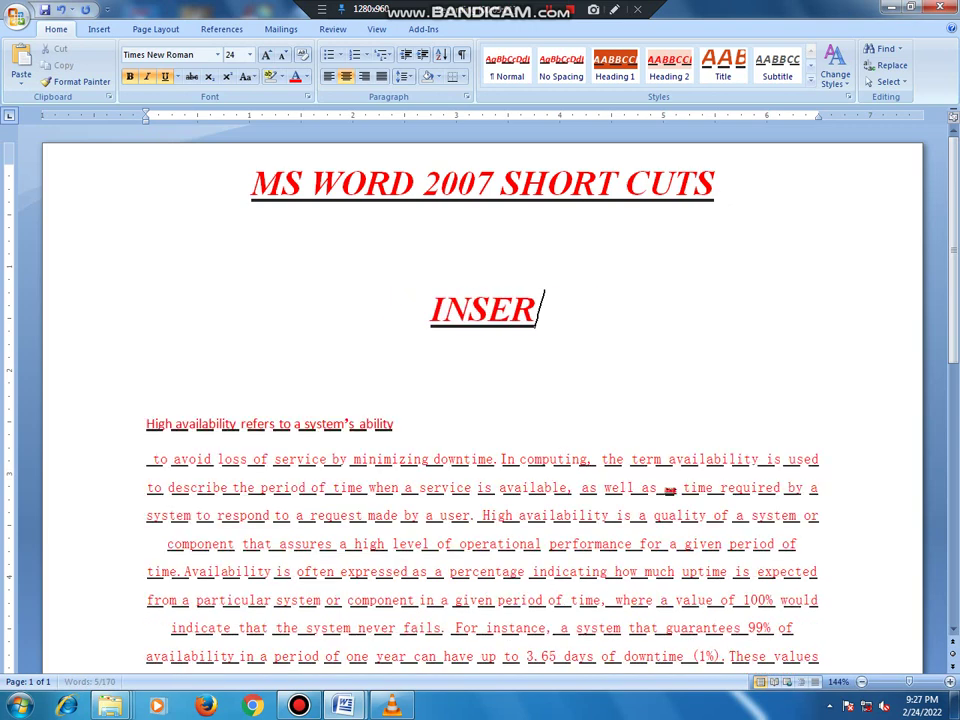
{"action": "type", "text": "T WORD"}
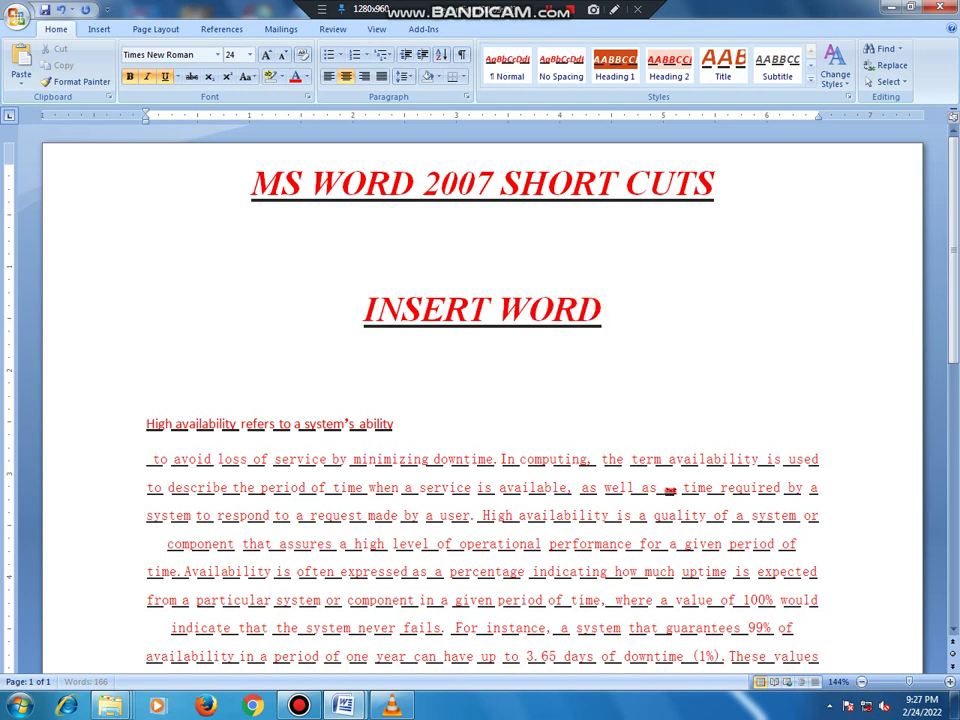
{"action": "type", "text": " UNDERLINE"}
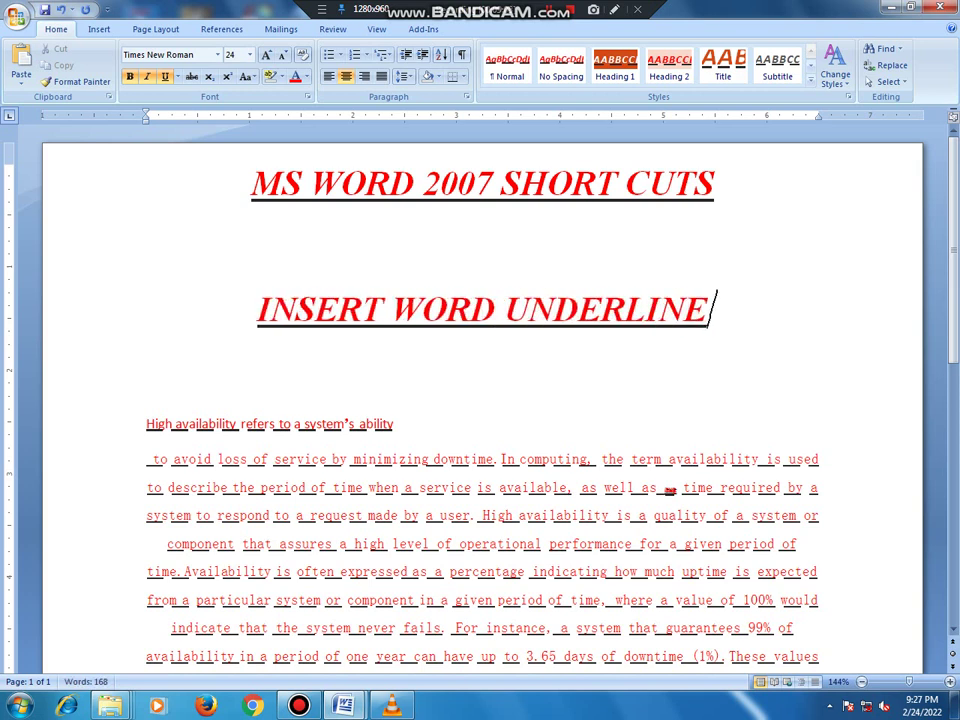
- Apply word-only underline to the first body line, then undo back to the earlier headings
{"action": "triple_click", "coordinate": [307, 420]}
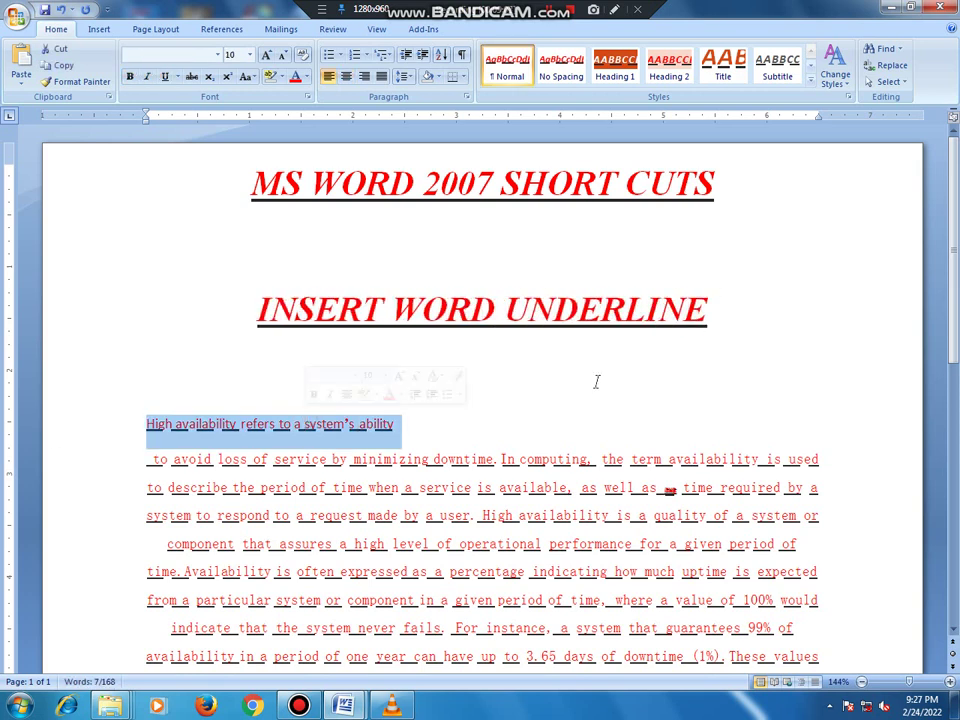
{"action": "key", "text": "ctrl+shift+w"}
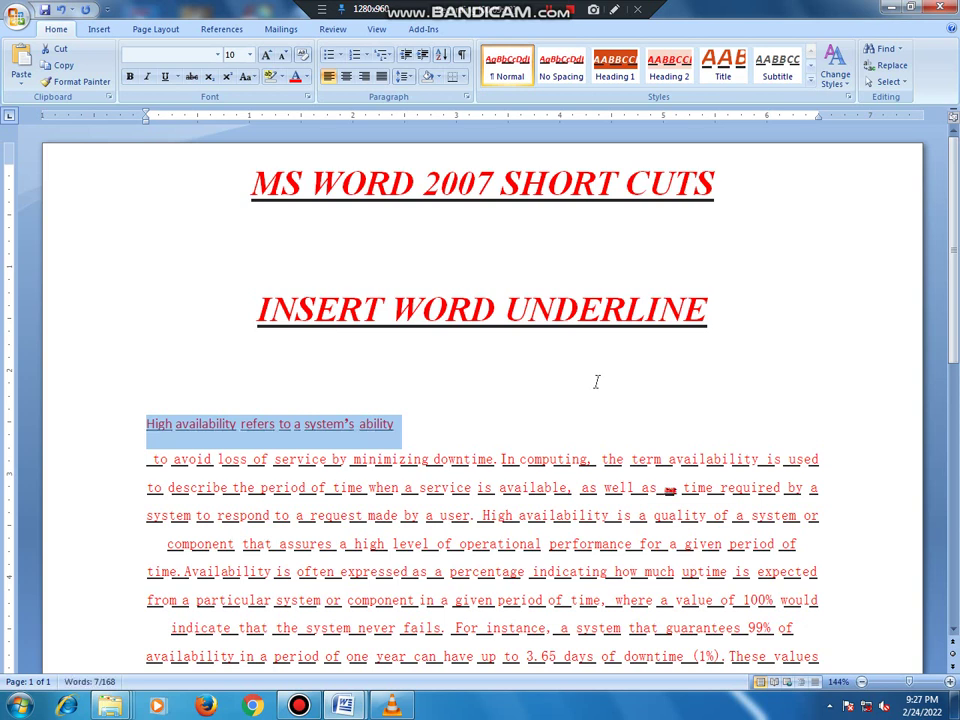
{"action": "key", "text": "ctrl+z"}
{"action": "key", "text": "ctrl+z"}
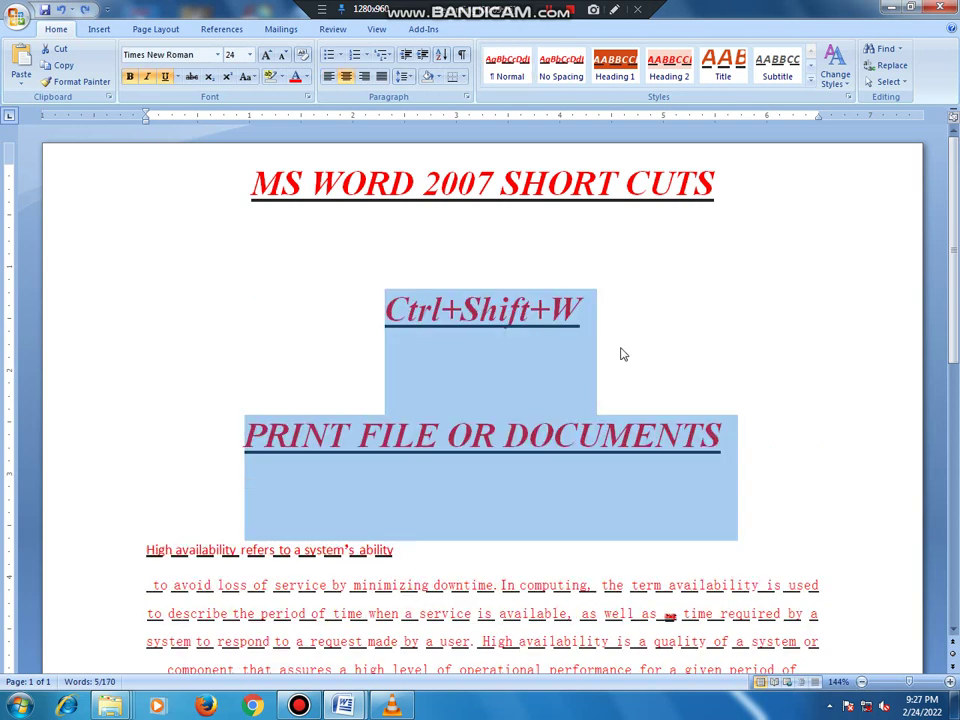
- Change the shortcut to Ctrl+Shift+Z and replace 'PRINT FILE OR DOCUMENTS' with 'REMOVE FORMATTING'
{"action": "left_click", "coordinate": [632, 316]}
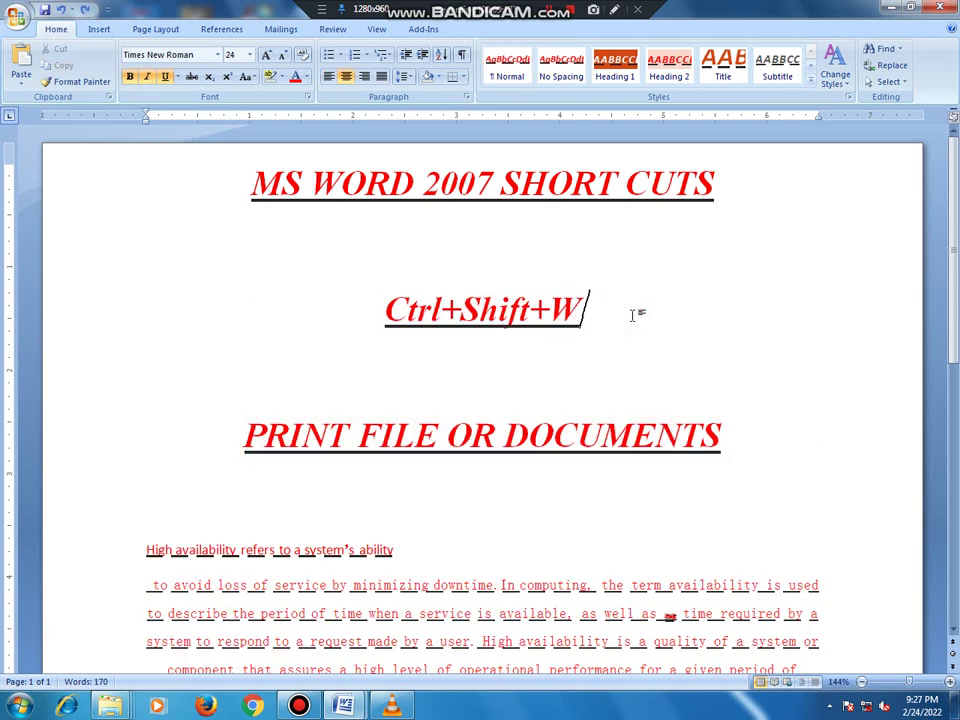
{"action": "key", "text": "BackSpace"}
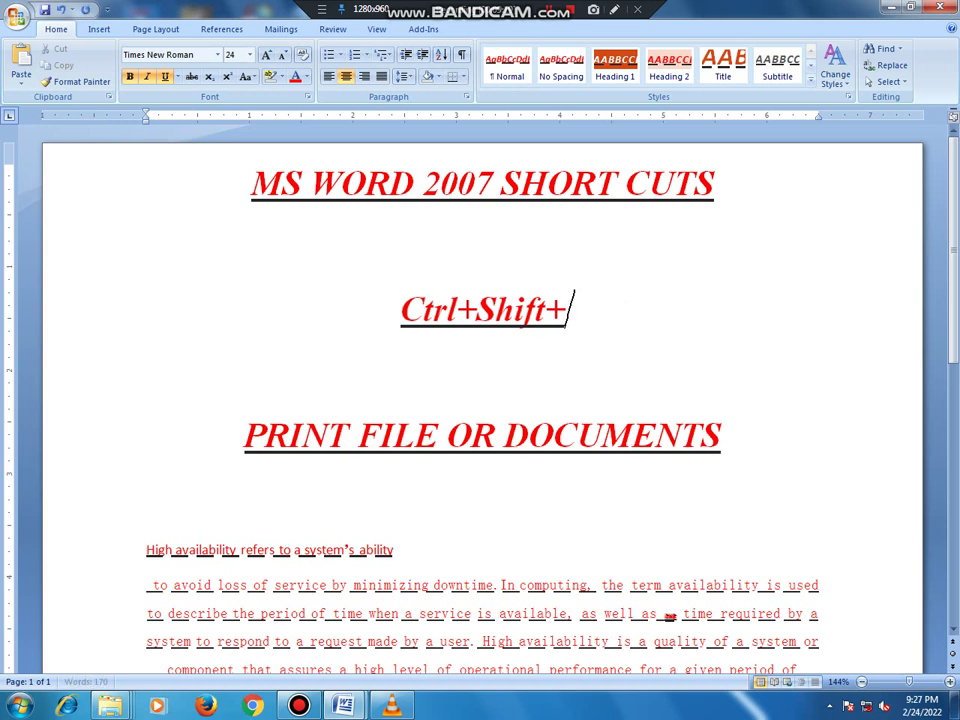
{"action": "type", "text": "Z"}
{"action": "triple_click", "coordinate": [535, 441]}
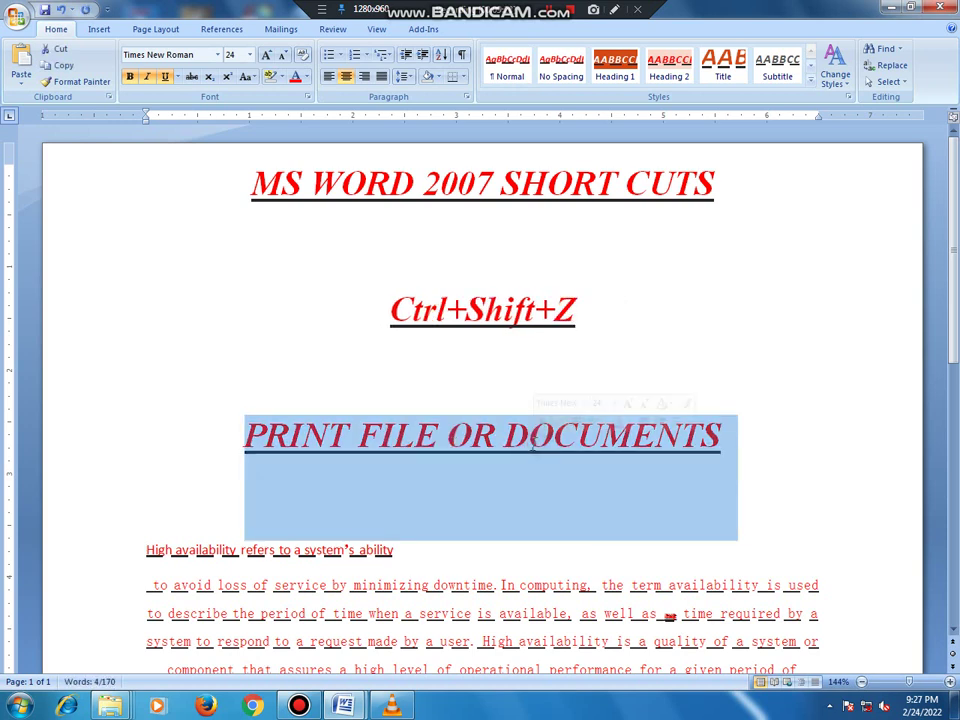
{"action": "type", "text": "R"}
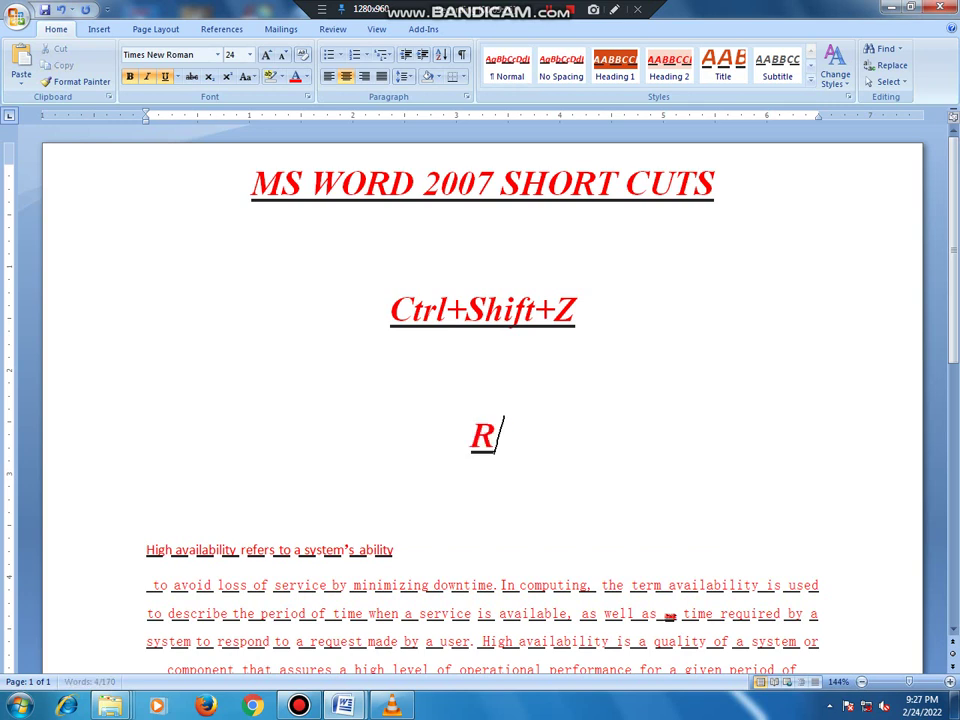
{"action": "type", "text": "EMOVE FORMAT"}
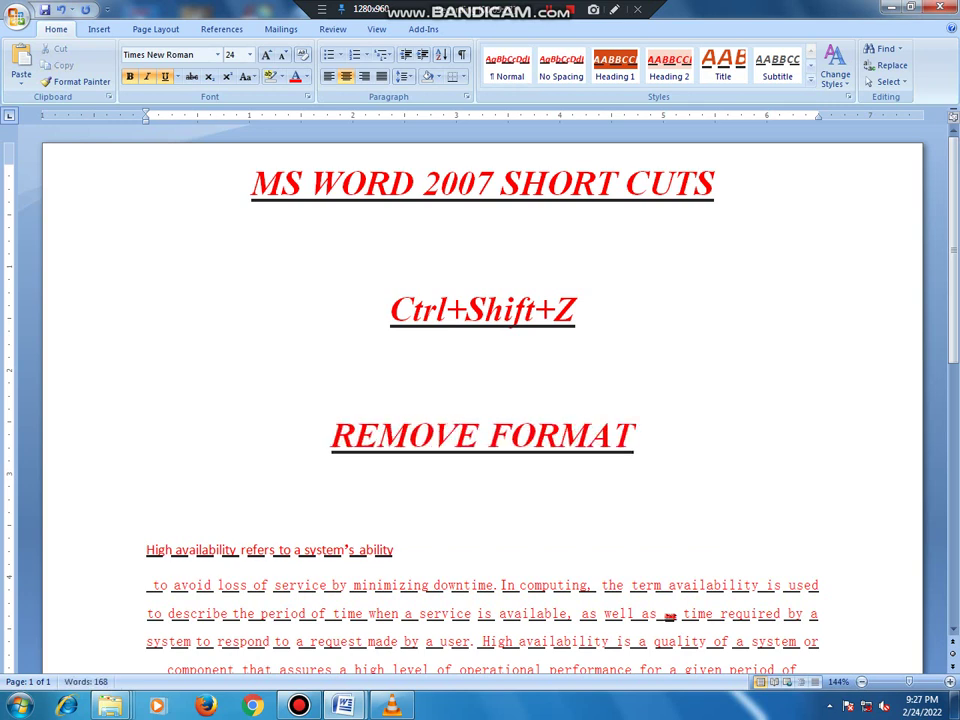
{"action": "type", "text": "TING"}
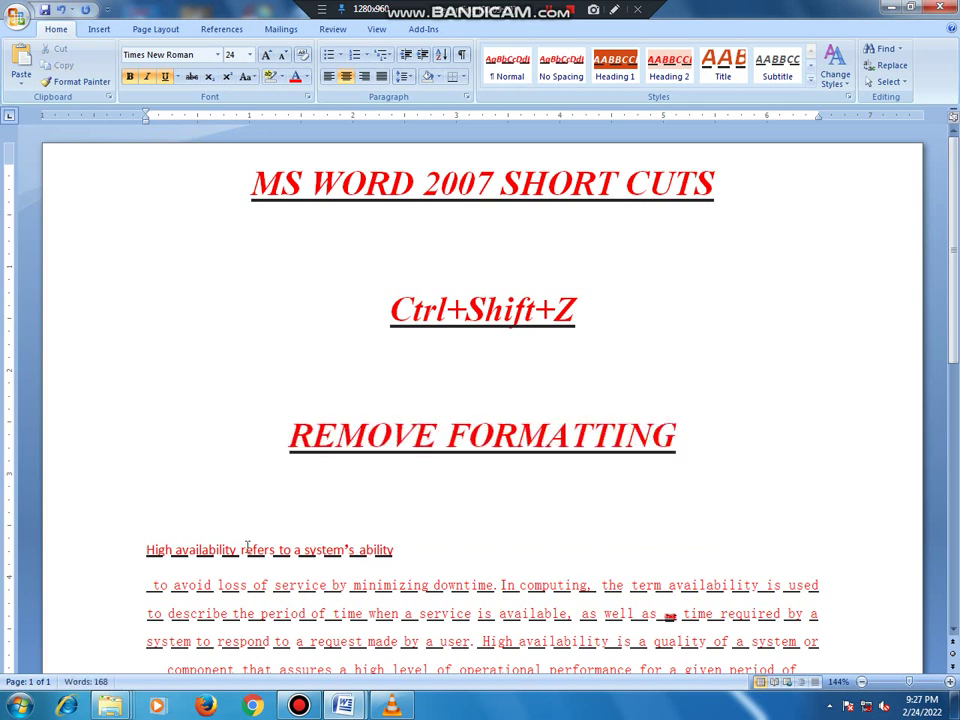
- Grow the first body line's font to size 14, then strip its formatting with Ctrl+Shift+Z
{"action": "triple_click", "coordinate": [258, 549]}
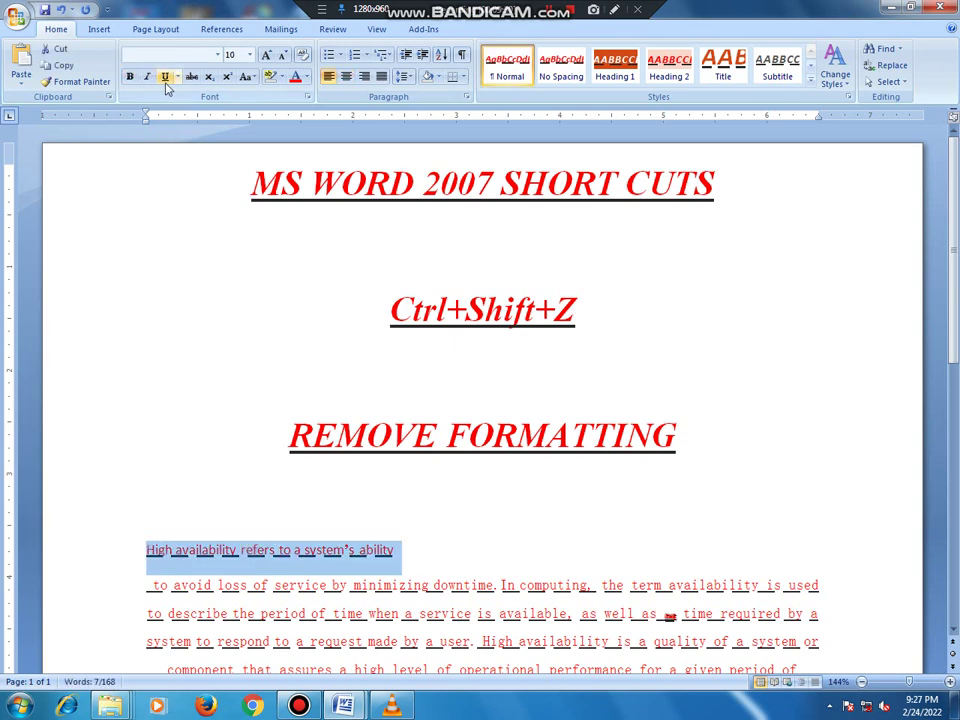
{"action": "left_click", "coordinate": [266, 55]}
{"action": "left_click", "coordinate": [266, 55]}
{"action": "left_click", "coordinate": [266, 55]}
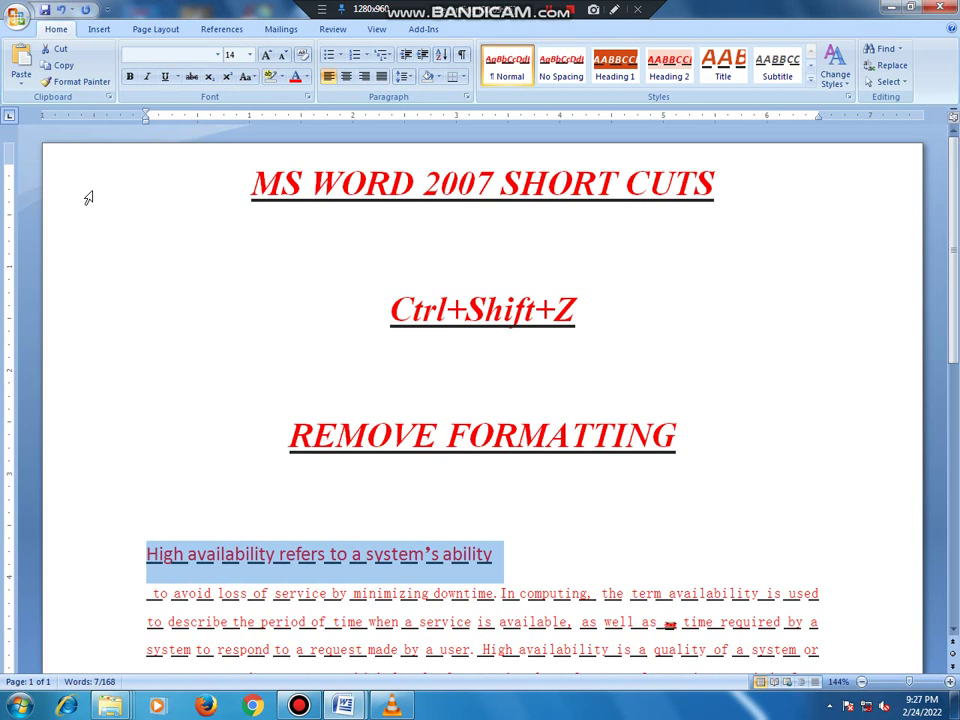
{"action": "key", "text": "ctrl+shift+z"}
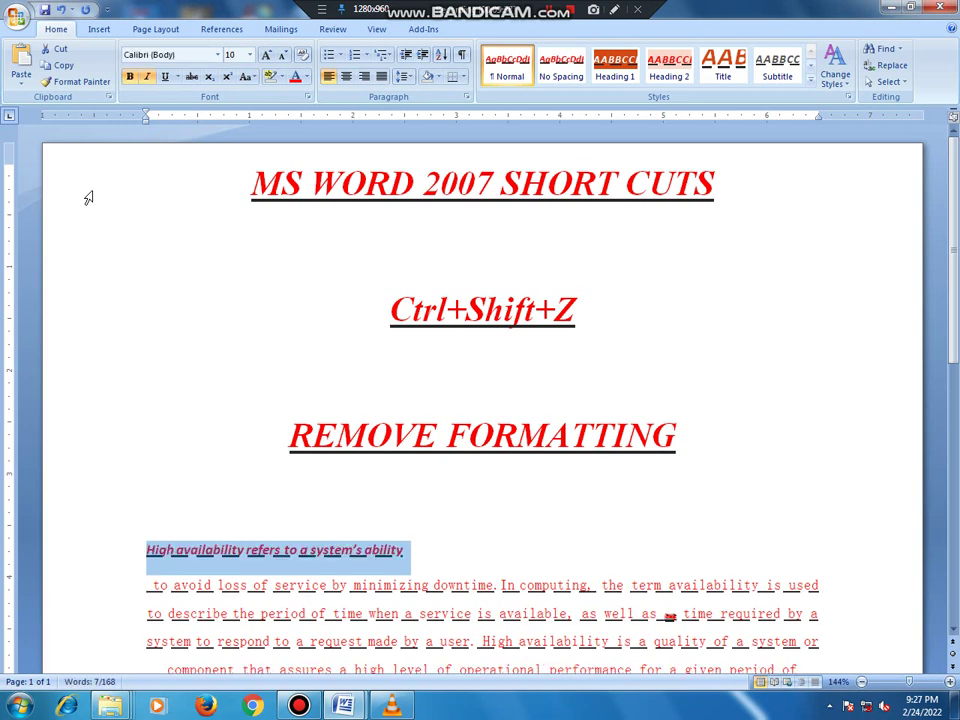